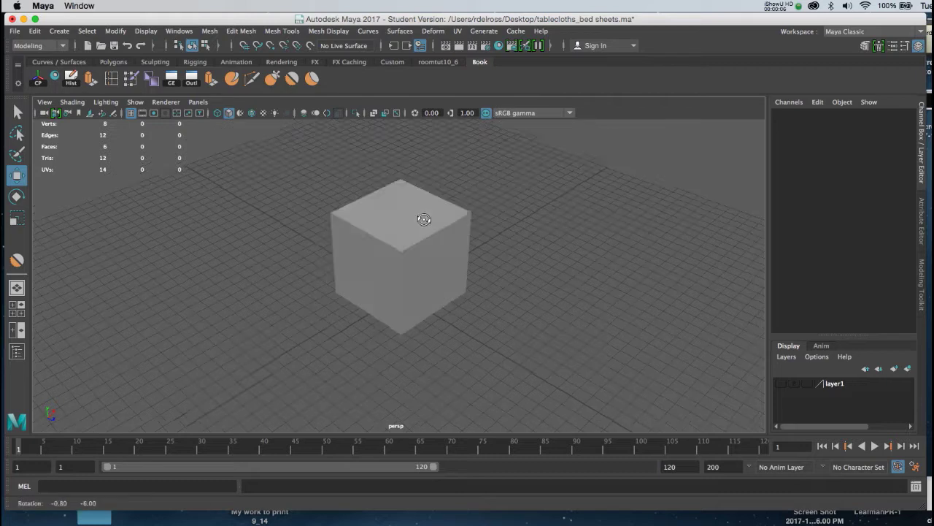
Step: Set the cube's width, height and depth subdivisions to 20 each
click(417, 222)
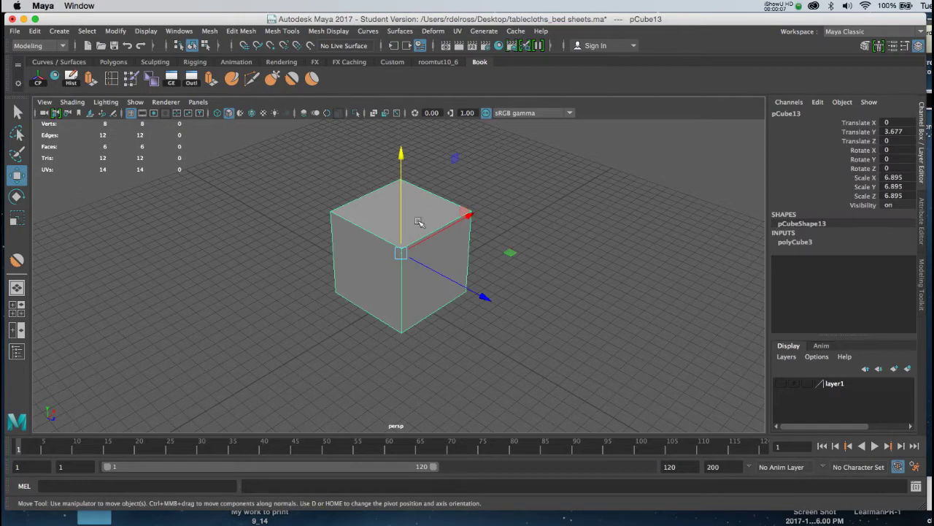
click(789, 243)
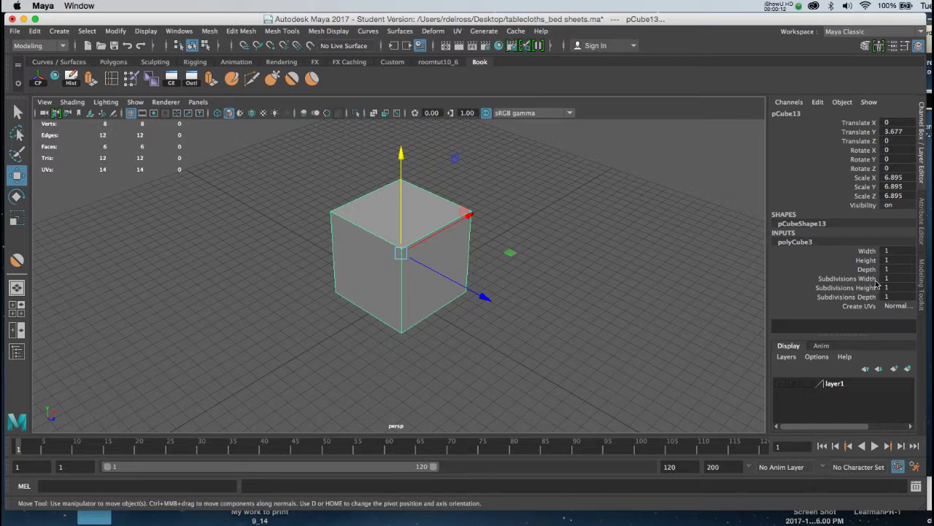
drag(895, 281, 897, 296)
text(20)
key(Return)
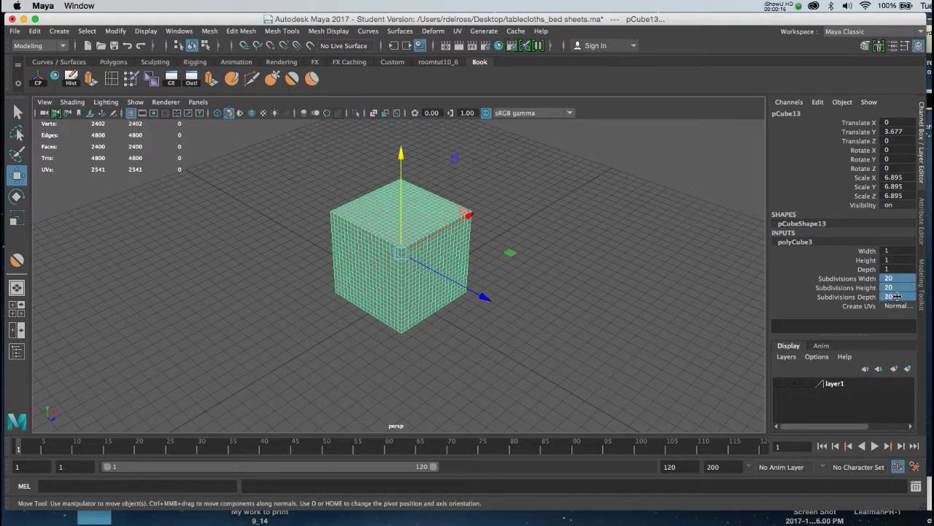
Step: In the front view, delete the cube's underside and the lowest 12 rows of side faces, keeping the top eight rows
alt+drag(417, 299, 438, 301)
key(space)
key(space)
alt+right_drag(322, 313, 357, 394)
alt+middle_drag(357, 395, 354, 373)
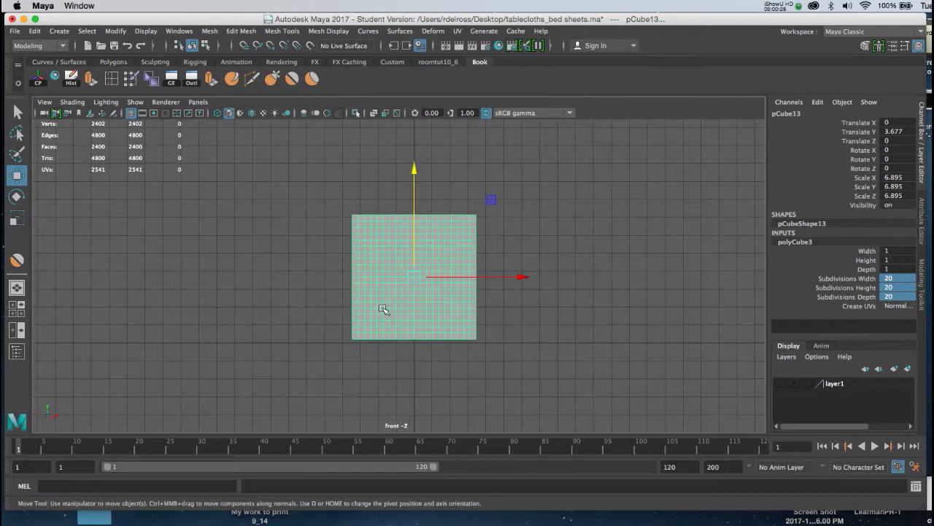
right_click(387, 306)
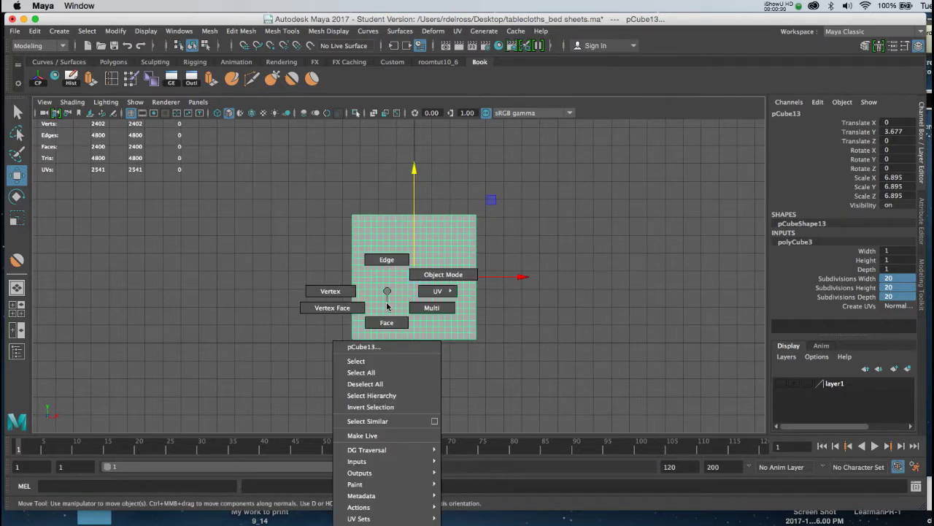
click(387, 322)
alt+right_drag(340, 381, 344, 382)
alt+middle_drag(344, 382, 334, 373)
drag(265, 393, 532, 326)
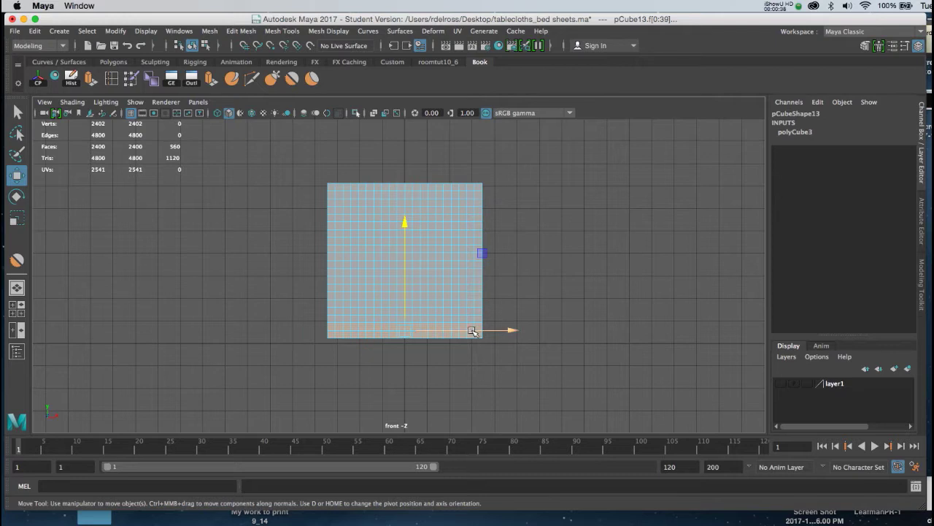
alt+right_drag(530, 301, 511, 348)
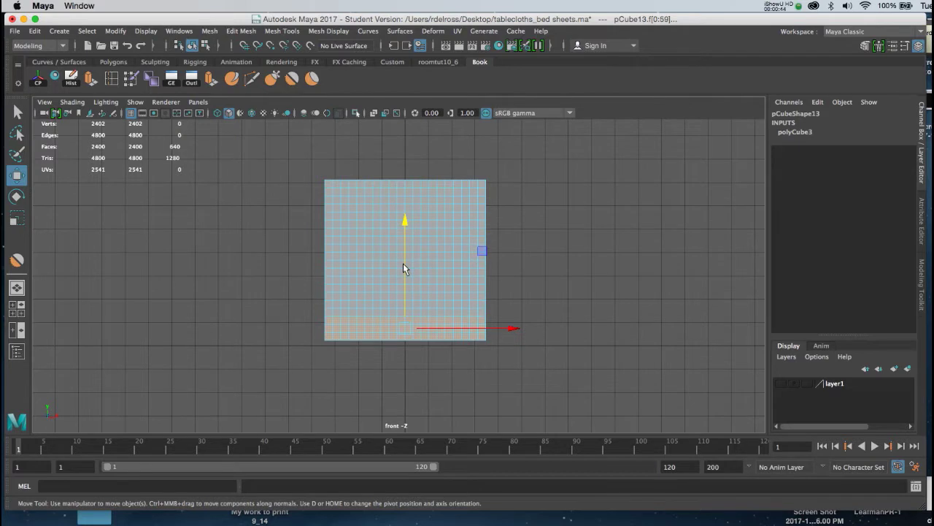
key(shift+period)
key(shift+period)
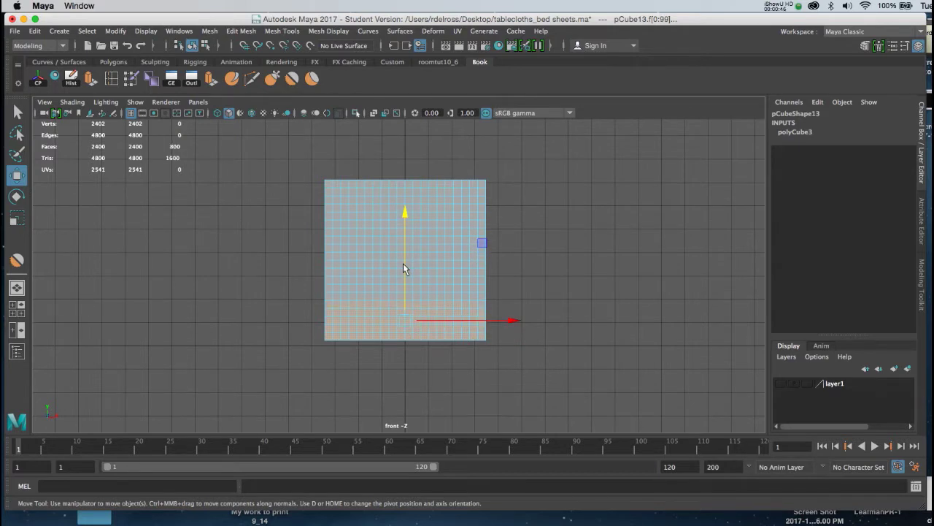
key(shift+period)
key(shift+period)
key(shift+period)
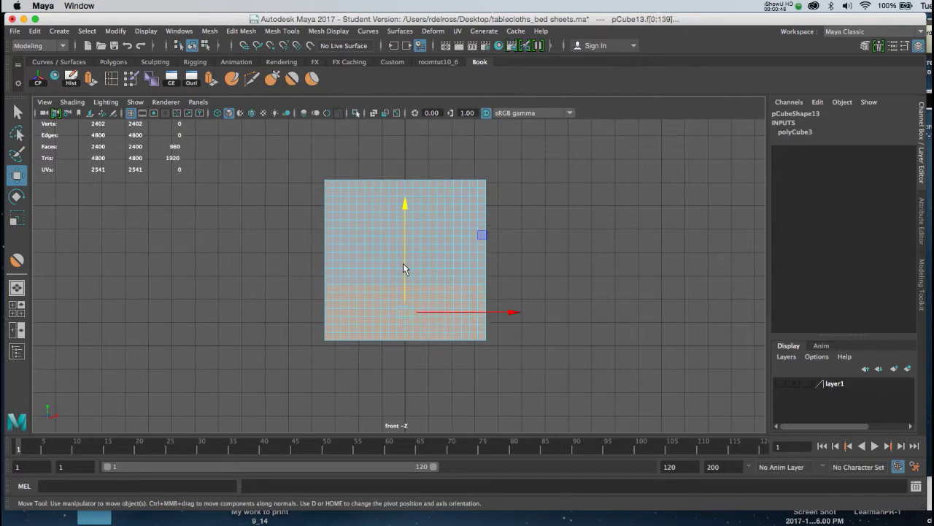
key(shift+period)
key(shift+period)
key(shift+period)
key(shift+period)
key(shift+period)
key(shift+period)
key(shift+comma)
key(shift+comma)
key(shift+comma)
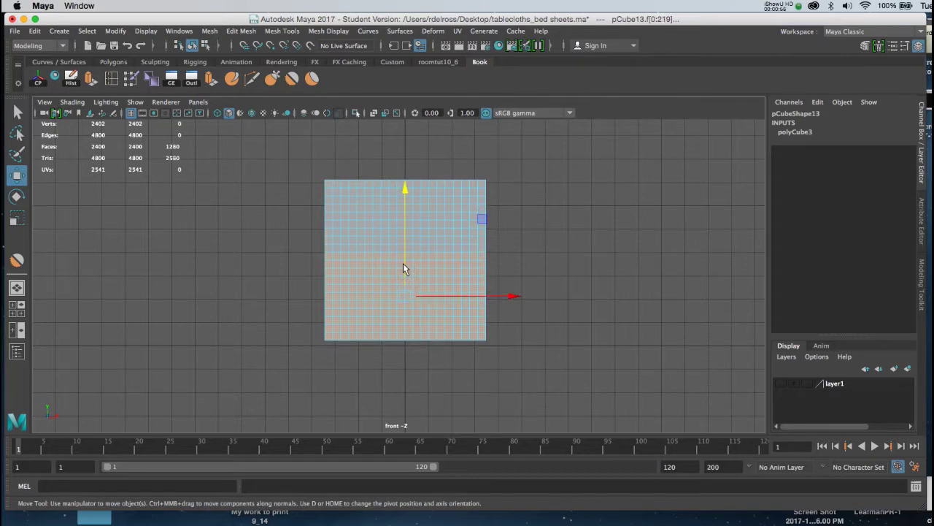
key(shift+period)
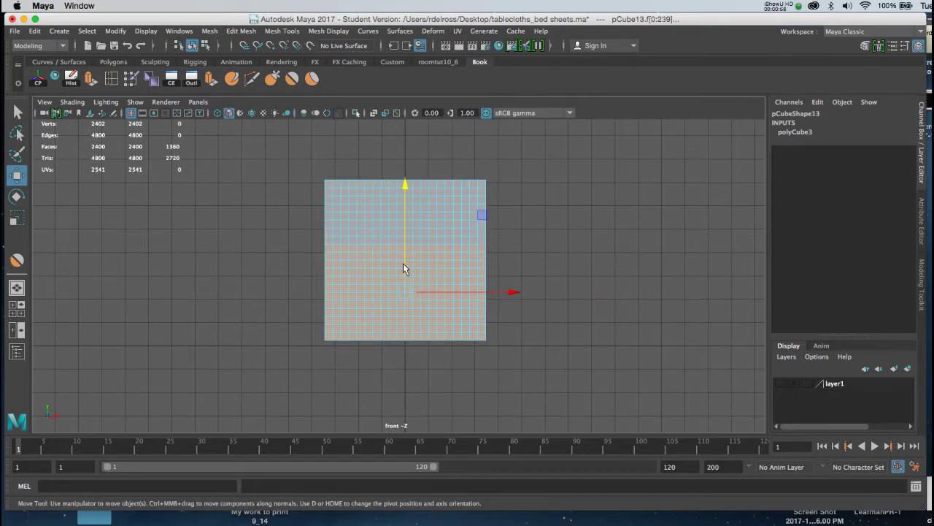
key(Delete)
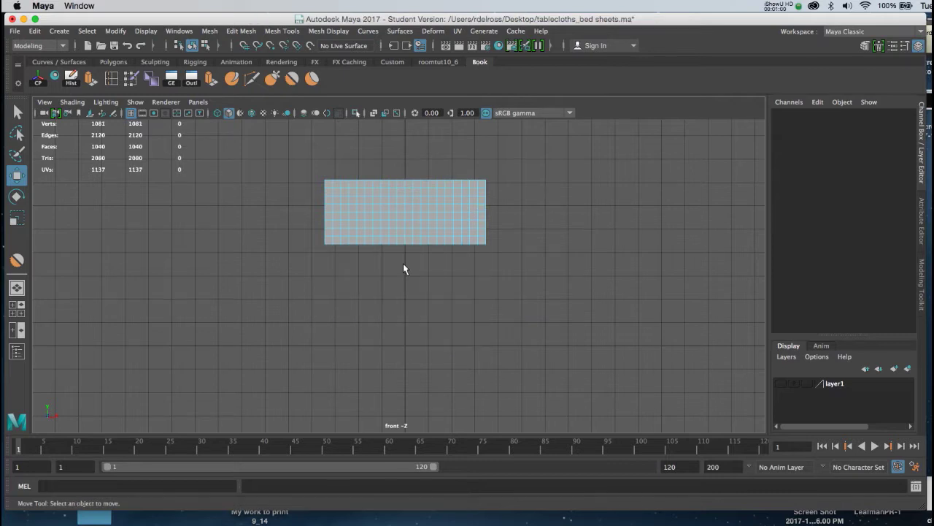
Step: Return the trimmed cube to object mode, center its pivot, and deselect it in the perspective view
right_drag(423, 217, 467, 201)
click(39, 82)
key(space)
key(space)
alt+drag(471, 247, 462, 267)
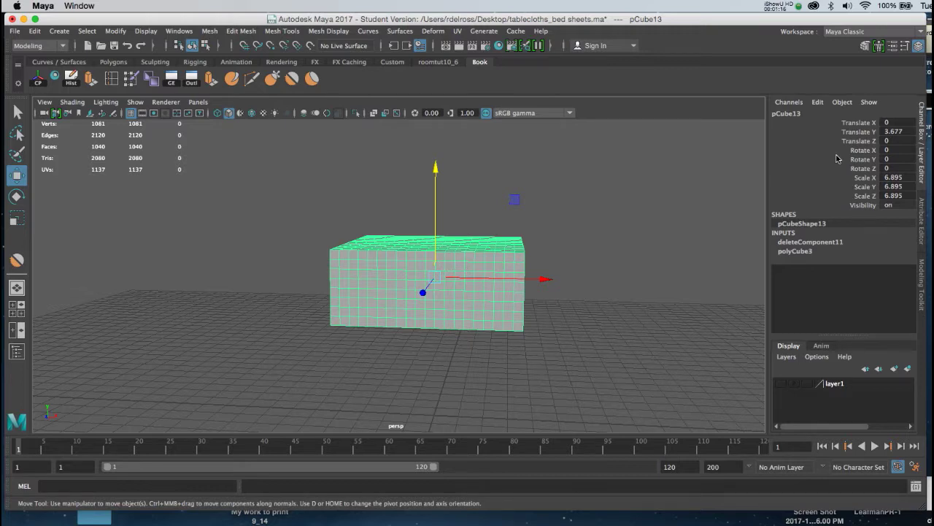
click(579, 250)
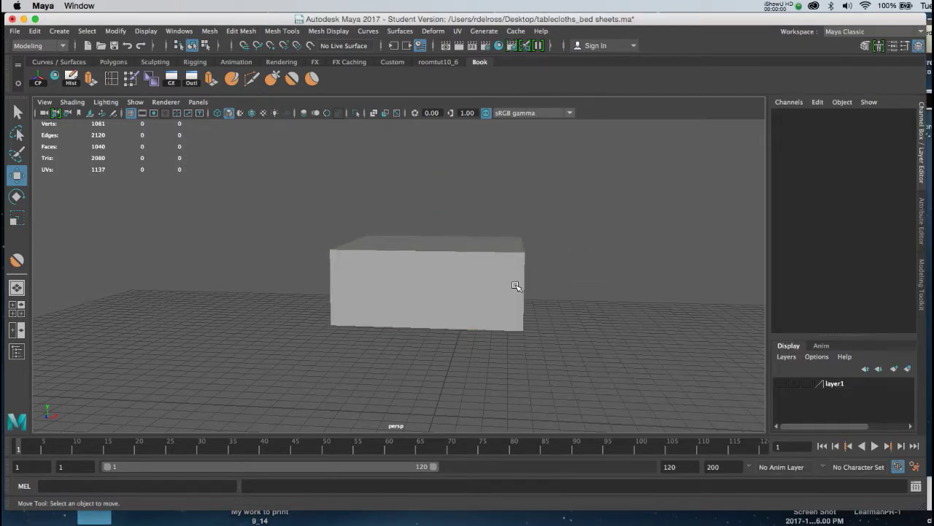
Step: In the front view, select the open bottom edge's row of vertices and enable soft selection
key(space)
key(space)
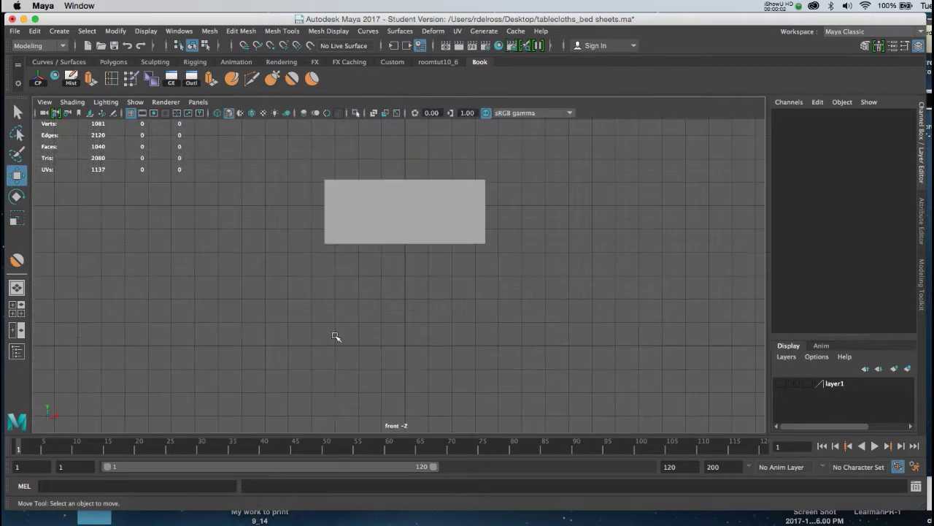
click(410, 234)
scroll(412, 229, up, 4)
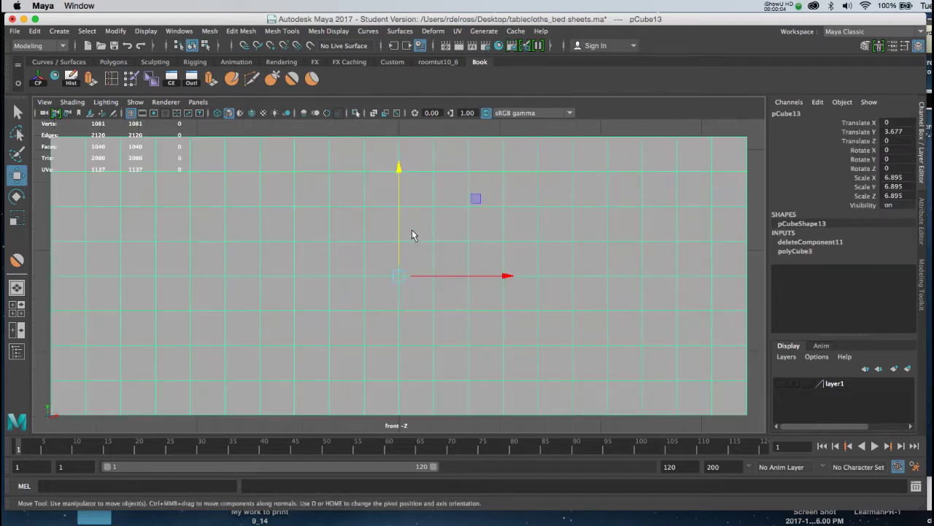
scroll(415, 221, down, 1)
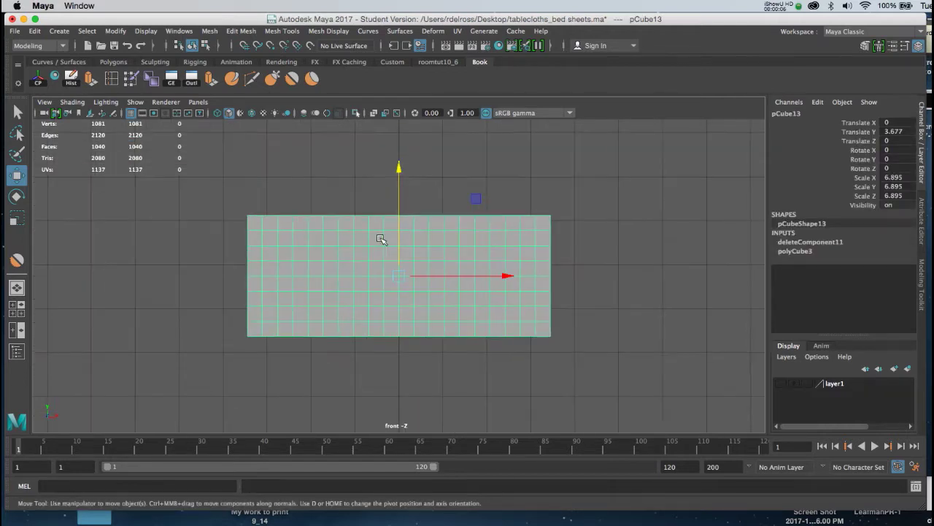
right_drag(368, 238, 323, 242)
drag(206, 379, 576, 334)
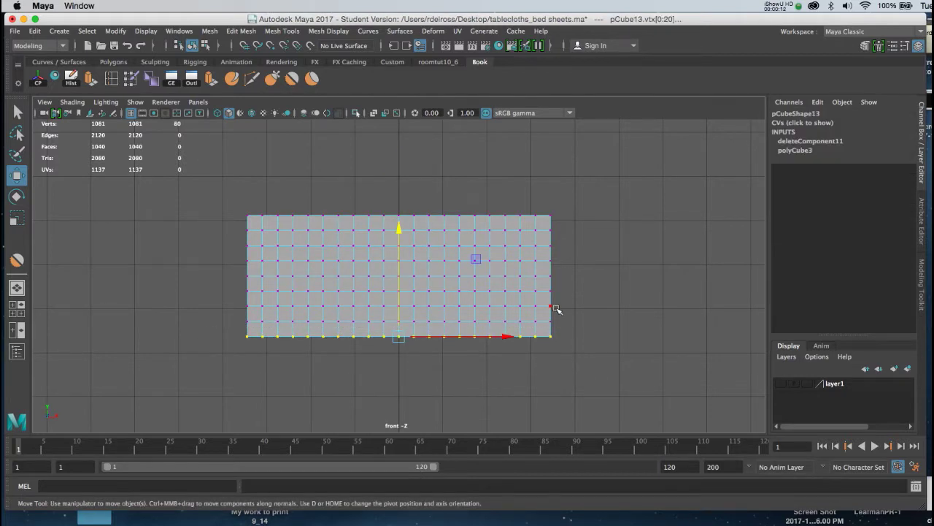
key(b)
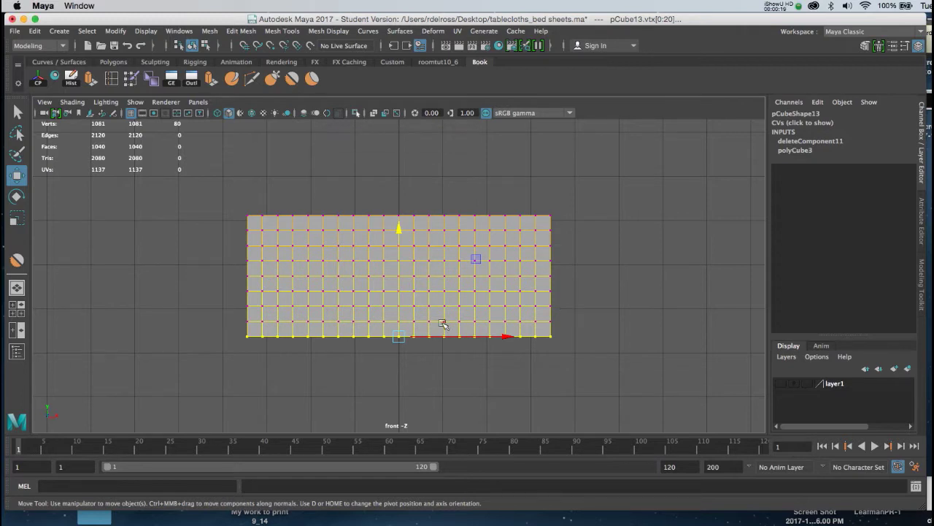
Step: Try to scale the bottom vertices uniformly outward with the existing soft selection falloff
key(r)
mouse_move(400, 339)
mouse_down()
mouse_move(449, 329)
mouse_move(417, 333)
mouse_up()
key(super+z)
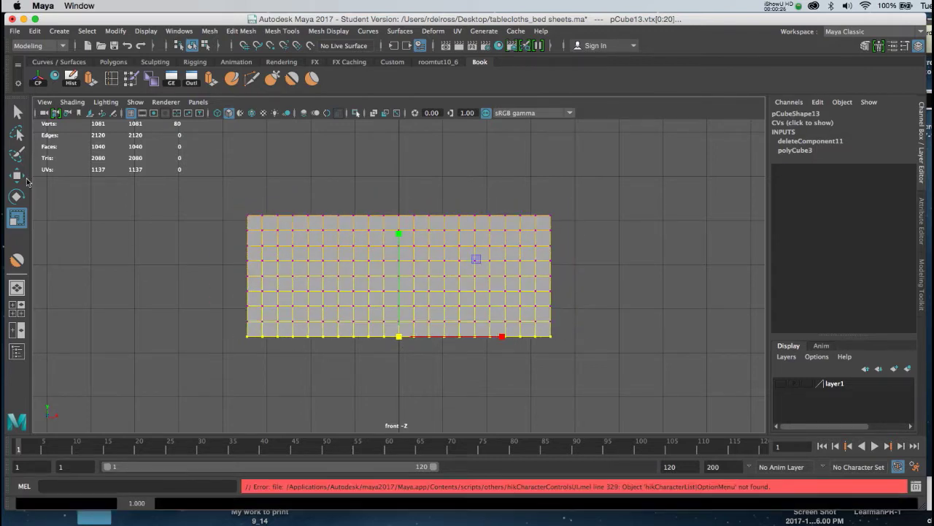
Step: In the Scale Tool settings, reduce the soft selection falloff radius to 3.76
double_click(16, 219)
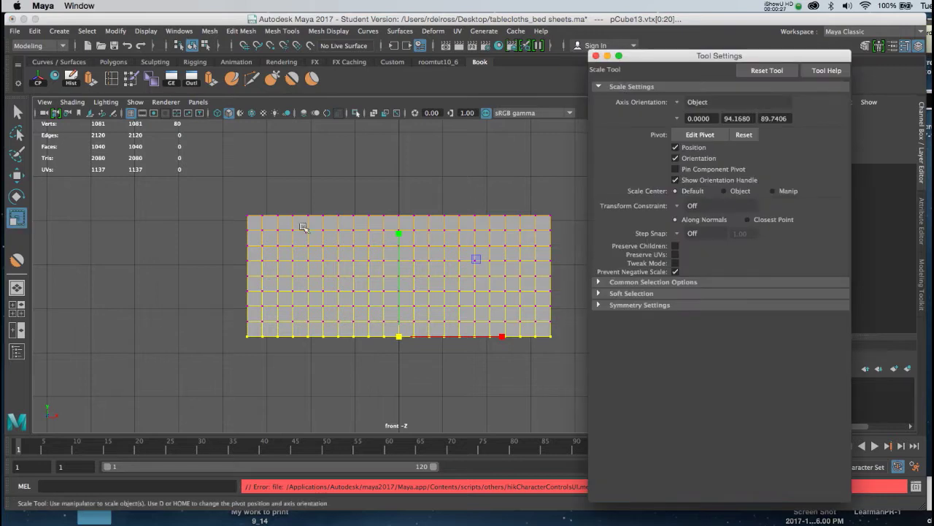
click(598, 293)
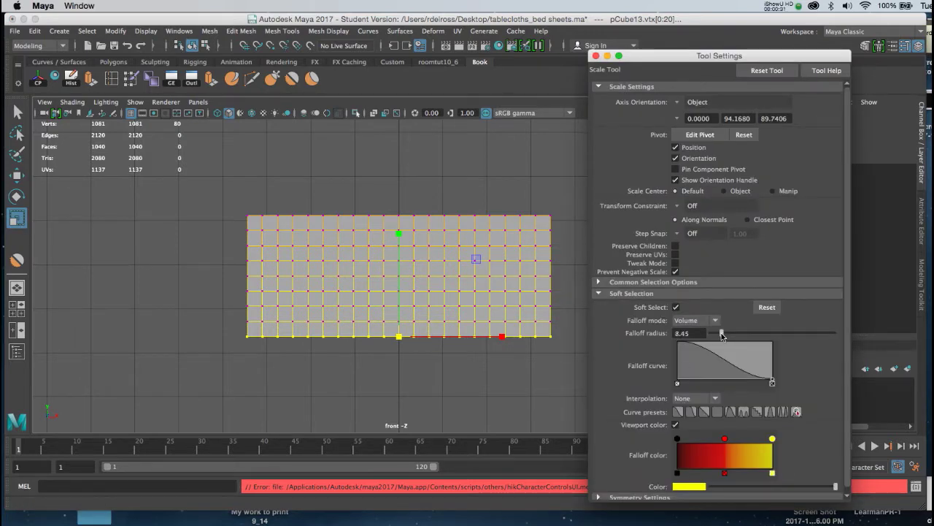
drag(720, 336, 718, 336)
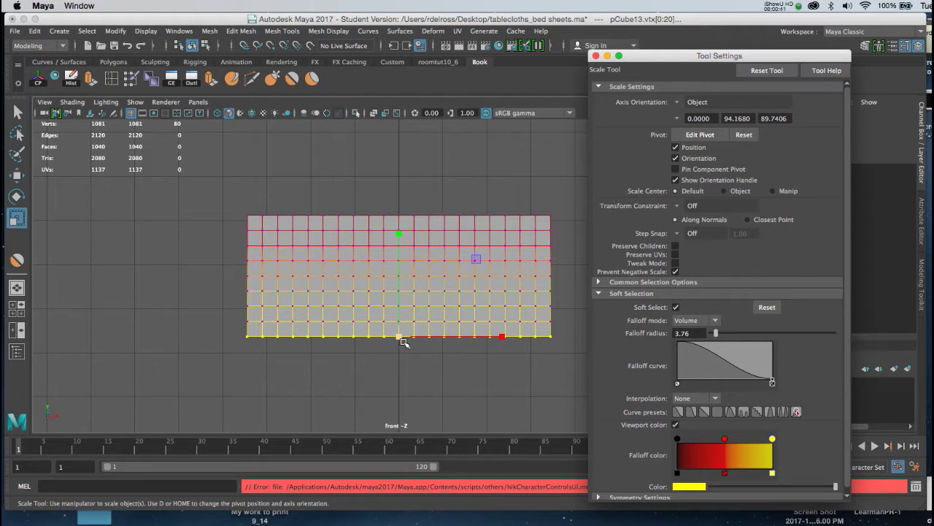
Step: Scale the bottom vertices uniformly outward to flare the cloth's sides, and close the tool settings
drag(401, 338, 443, 337)
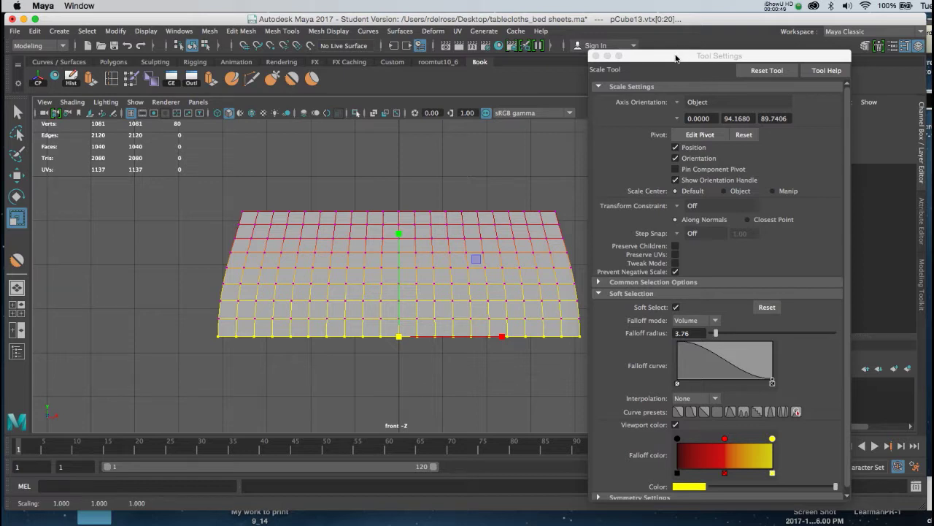
drag(675, 58, 734, 61)
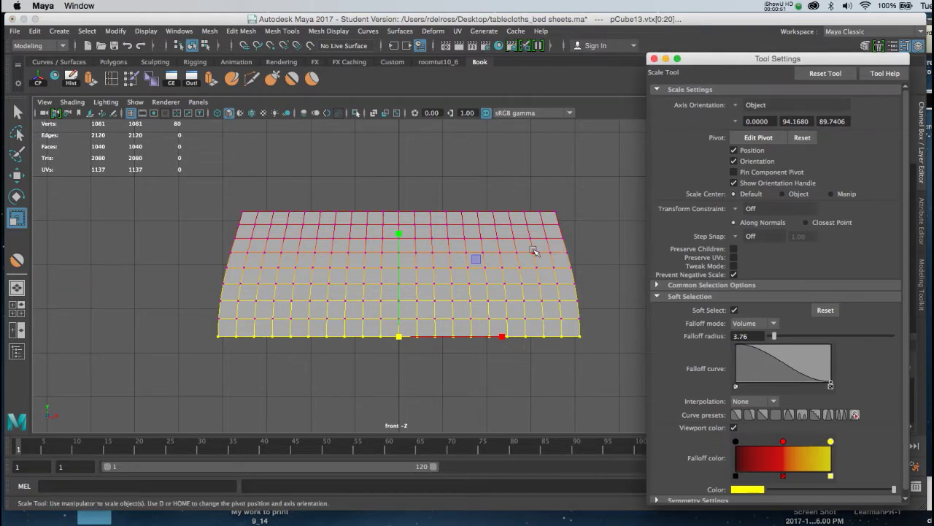
click(654, 58)
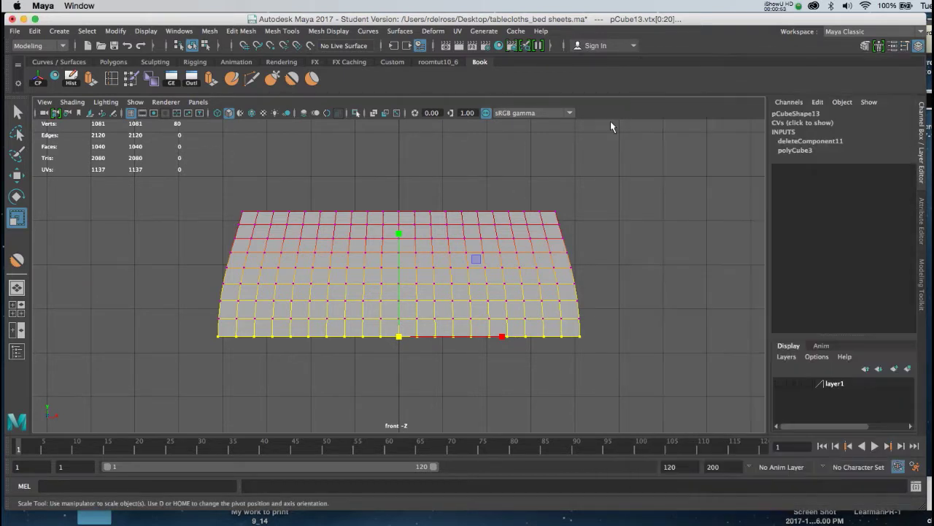
Step: Turn off soft selection and return the flared mesh to object mode in the perspective view
key(b)
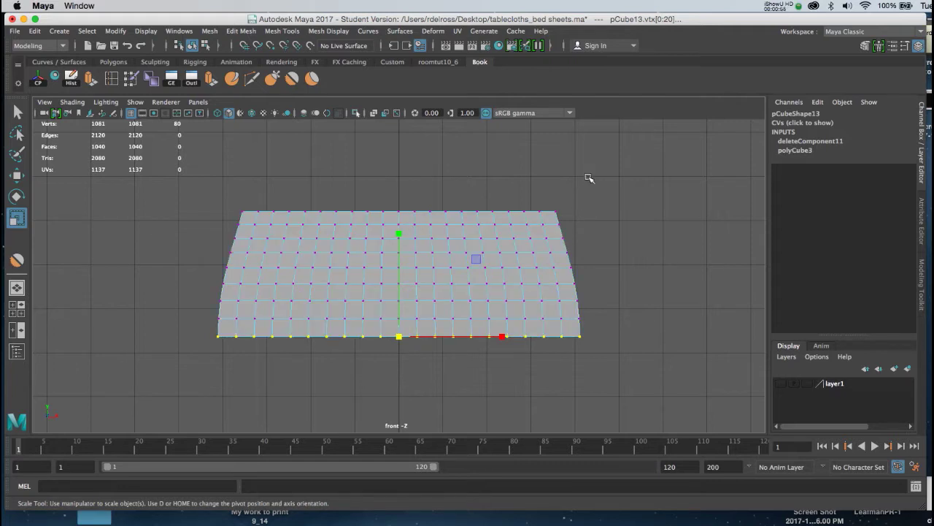
right_drag(544, 224, 584, 204)
key(space)
key(space)
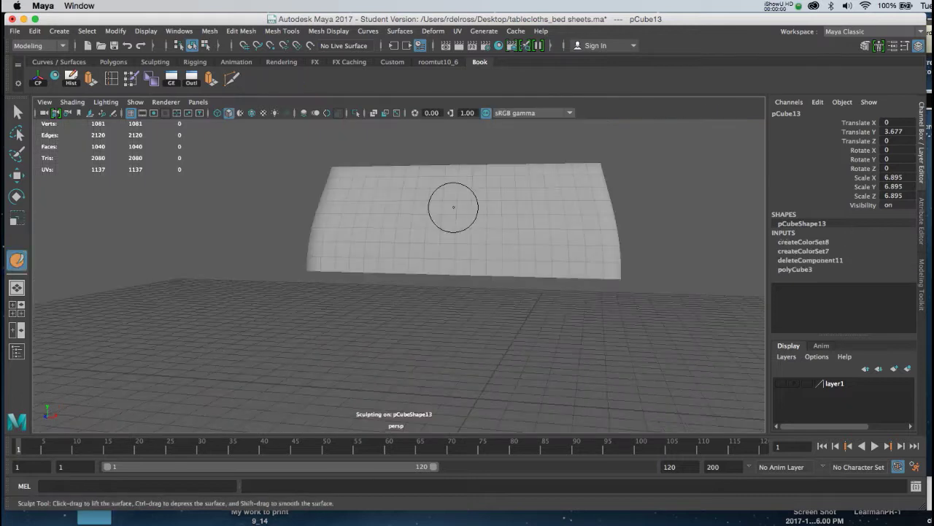
mouse_move(453, 204)
alt+mouse_down()
mouse_move(431, 229)
mouse_move(392, 209)
mouse_move(427, 213)
mouse_move(401, 246)
alt+mouse_up()
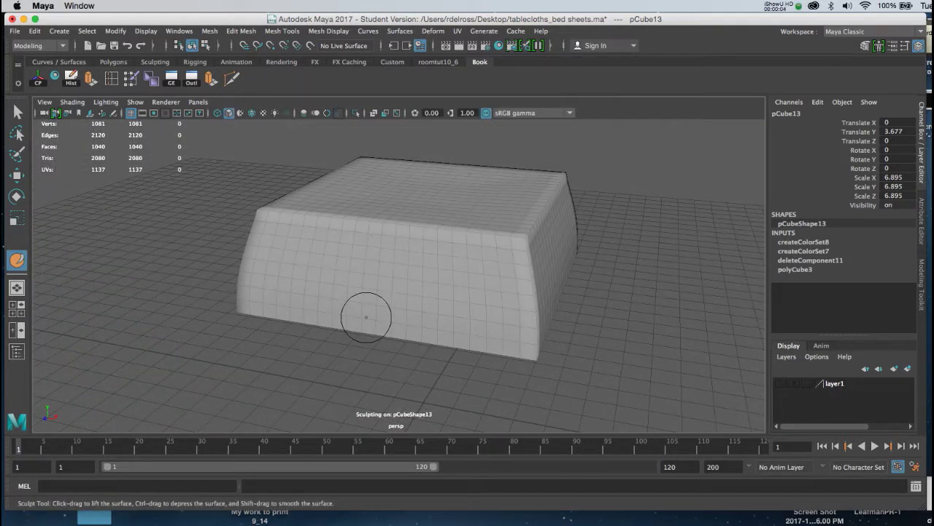
mouse_move(523, 206)
alt+mouse_down()
mouse_move(556, 265)
mouse_move(501, 246)
mouse_move(561, 231)
mouse_move(461, 267)
mouse_move(506, 246)
mouse_move(494, 182)
mouse_move(482, 223)
alt+mouse_up()
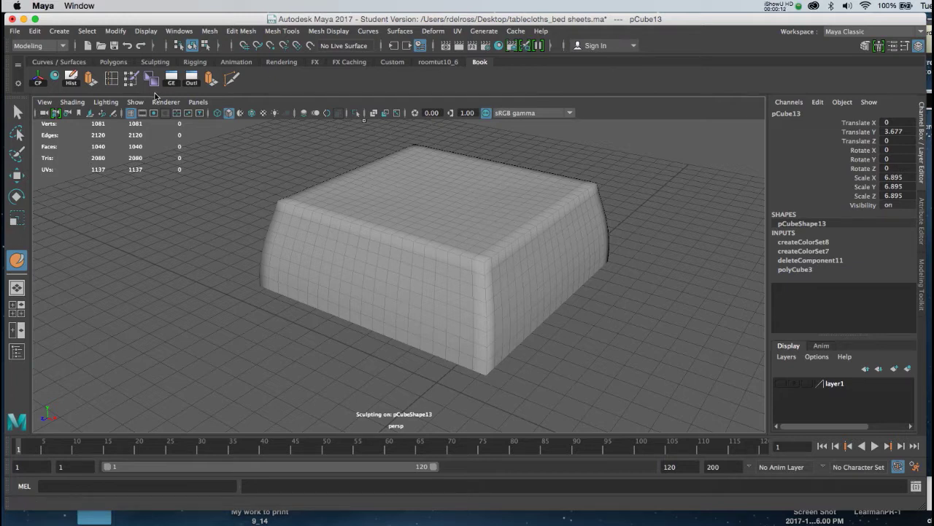
Step: Reactivate the Move tool and add the Sculpt, Smooth and Grab sculpting tools to the Book shelf
key(w)
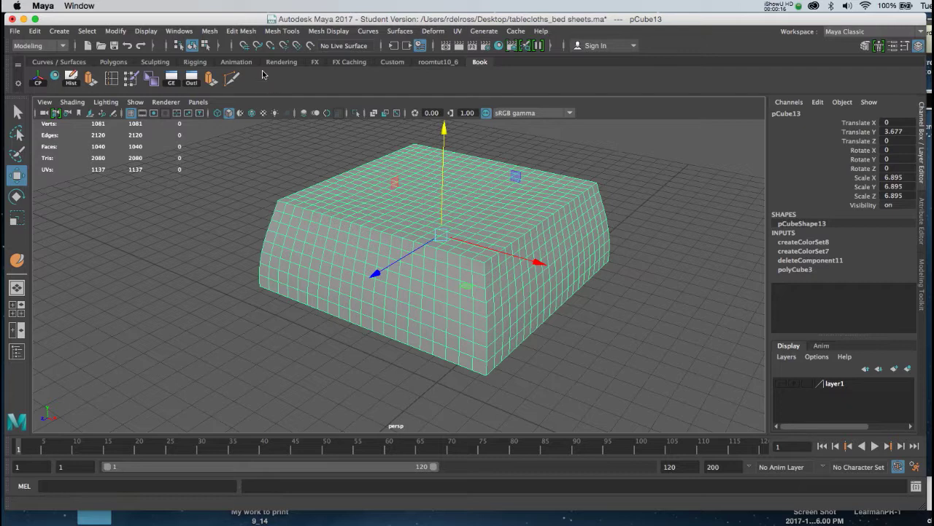
click(281, 32)
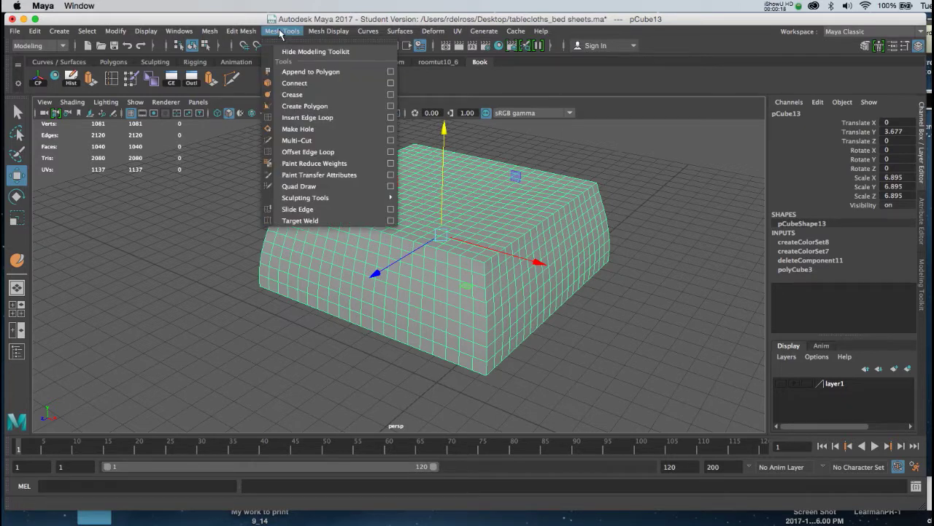
mouse_move(297, 203)
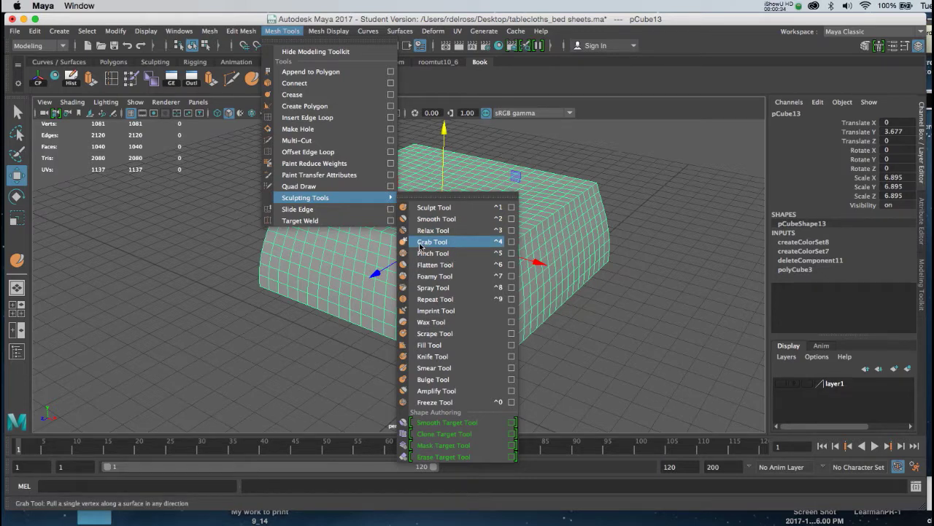
click(479, 89)
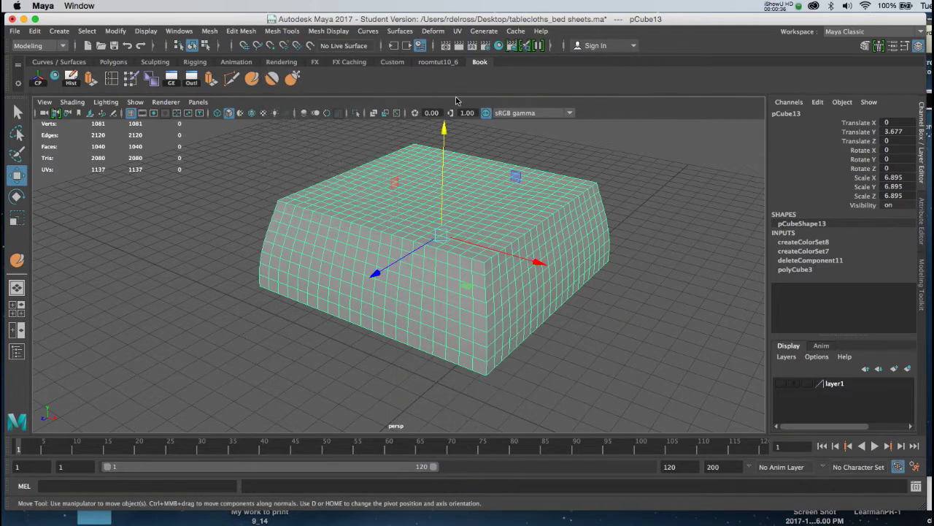
alt+drag(446, 194, 423, 191)
alt+right_drag(422, 190, 416, 191)
alt+middle_drag(416, 191, 387, 200)
alt+right_drag(387, 200, 396, 270)
mouse_move(409, 282)
alt+mouse_down()
mouse_move(372, 257)
mouse_move(422, 268)
alt+mouse_up()
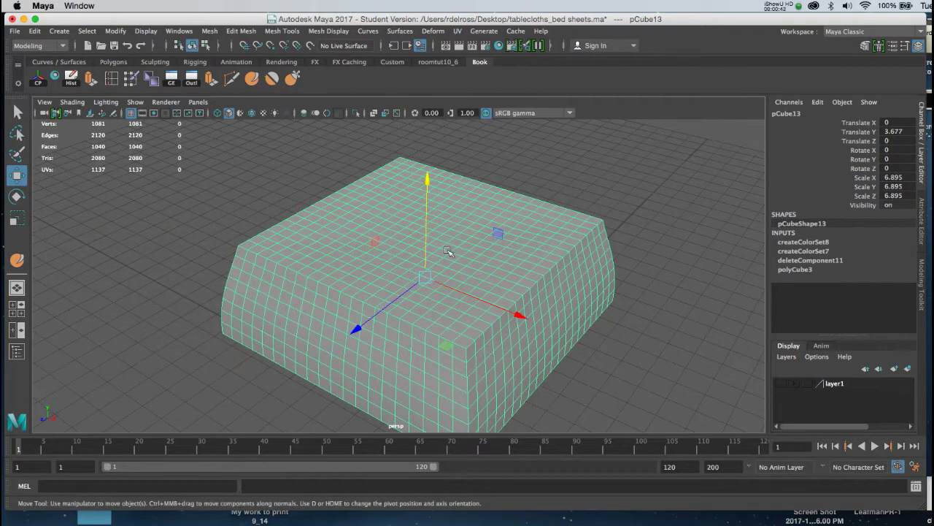
Step: Activate the Sculpt Tool on the flared cloth mesh and open its tool settings
alt+drag(476, 254, 454, 255)
alt+drag(511, 252, 496, 267)
mouse_move(497, 267)
alt+right_down()
mouse_move(485, 250)
mouse_move(504, 298)
mouse_move(495, 261)
alt+right_up()
alt+drag(494, 260, 514, 234)
alt+drag(527, 289, 515, 276)
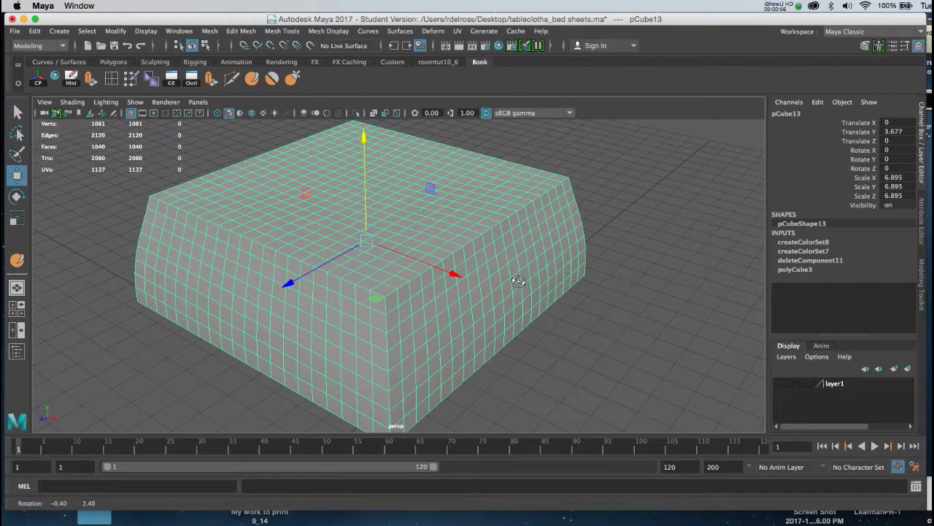
double_click(252, 79)
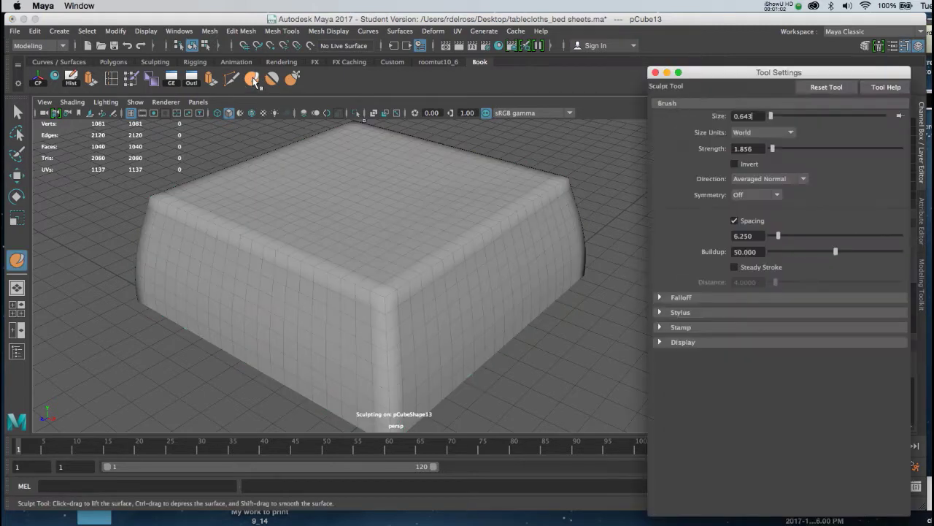
drag(715, 78, 712, 70)
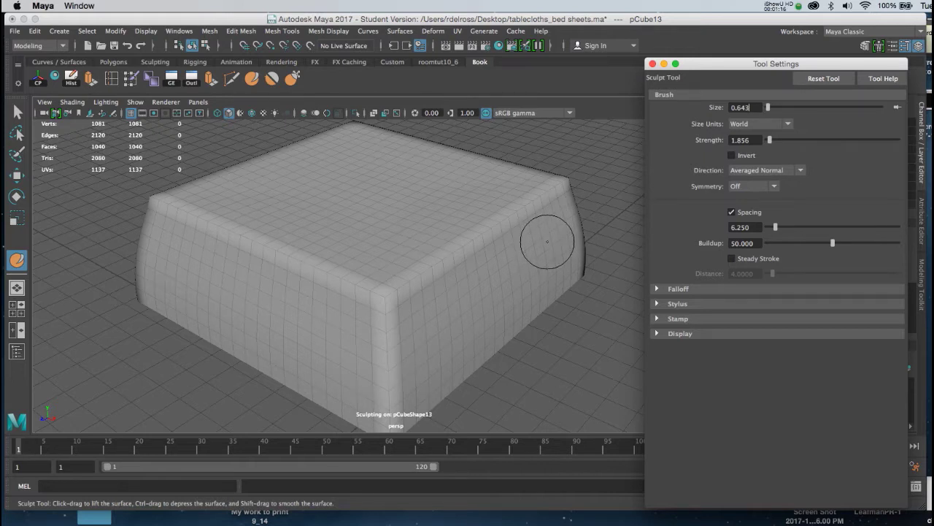
Step: Set the Sculpt Tool's brush size to about 0.412 for sculpting the cloth's side
alt+drag(528, 238, 535, 211)
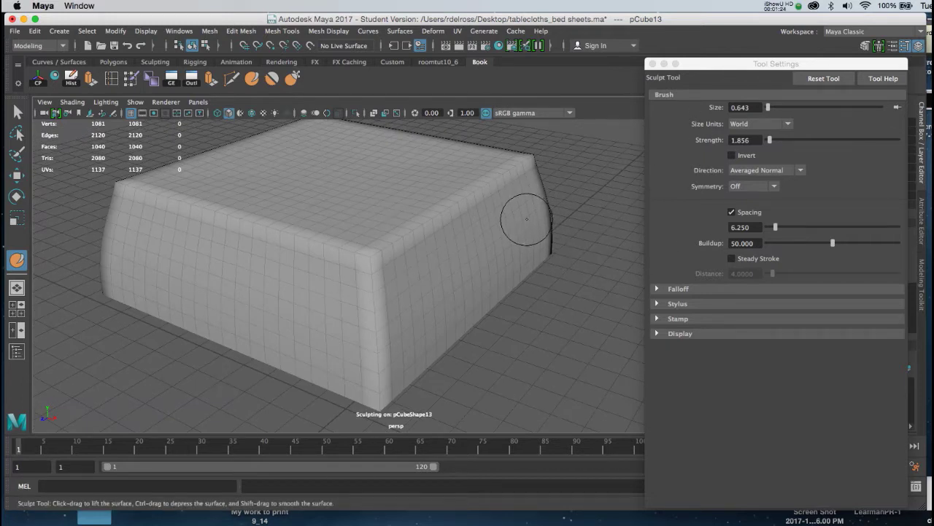
alt+drag(527, 218, 523, 217)
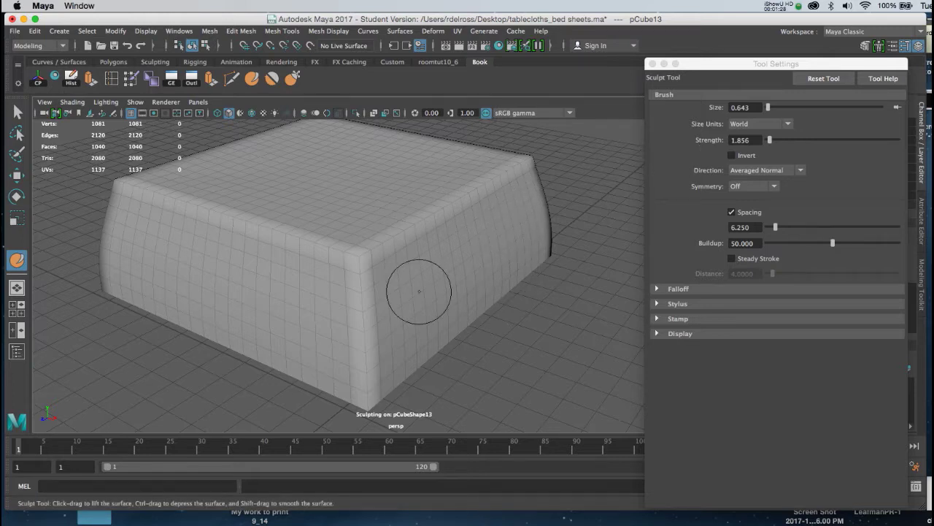
alt+drag(523, 248, 576, 234)
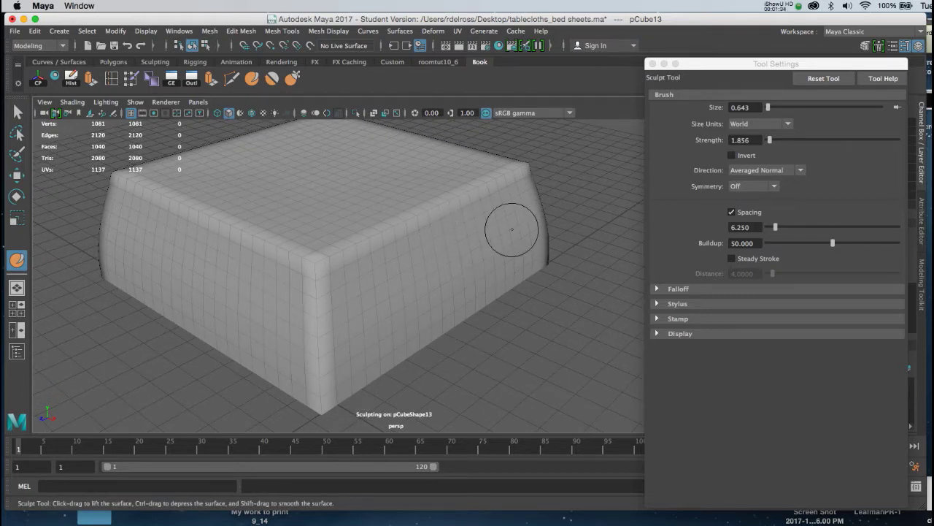
click(768, 108)
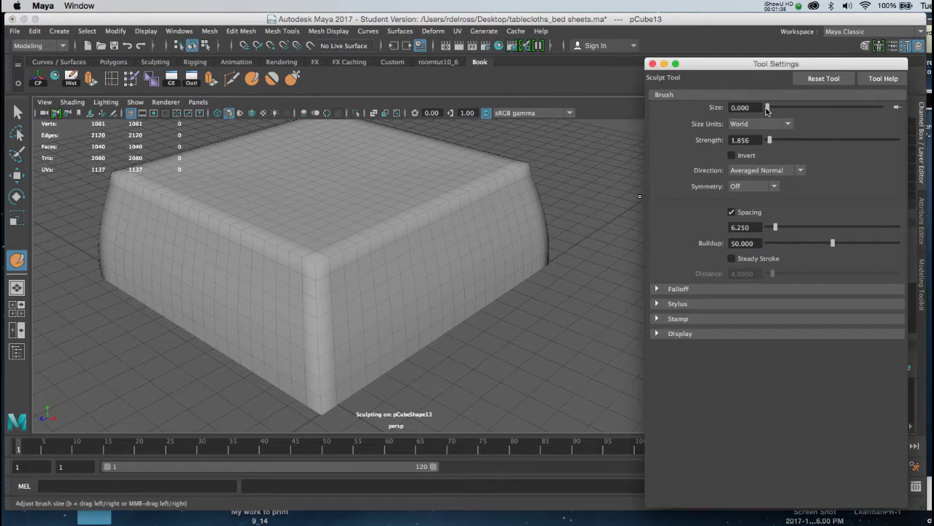
click(462, 240)
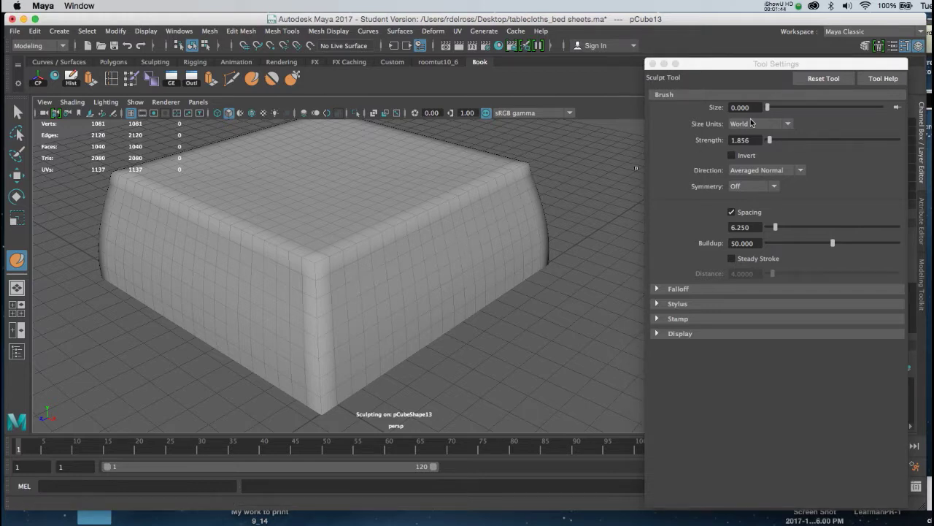
drag(765, 111, 768, 112)
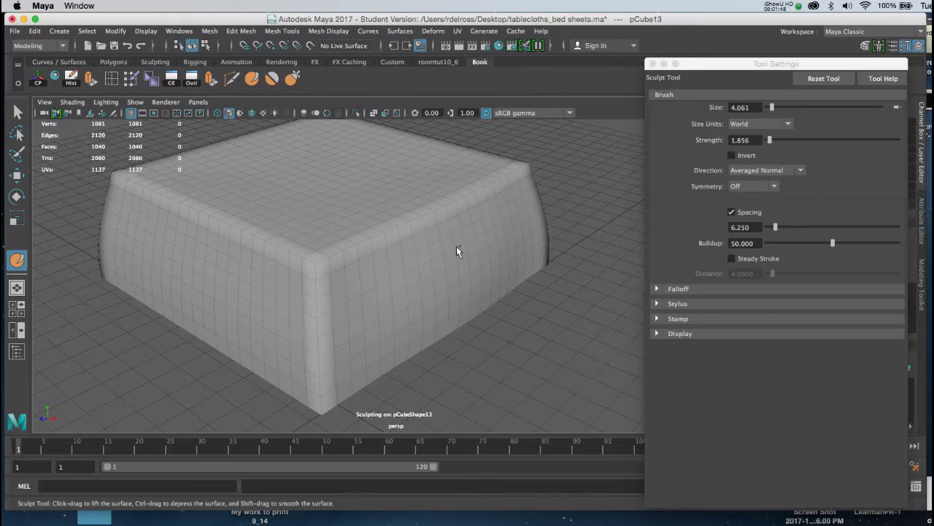
key(b)
Step: Try sculpting a raised fold down the cloth's side and undo the stroke
mouse_move(519, 241)
mouse_down()
mouse_move(380, 240)
mouse_move(398, 241)
mouse_move(379, 240)
mouse_move(403, 347)
mouse_up()
mouse_move(446, 312)
alt+mouse_down()
mouse_move(396, 302)
mouse_move(460, 306)
mouse_move(488, 283)
alt+mouse_up()
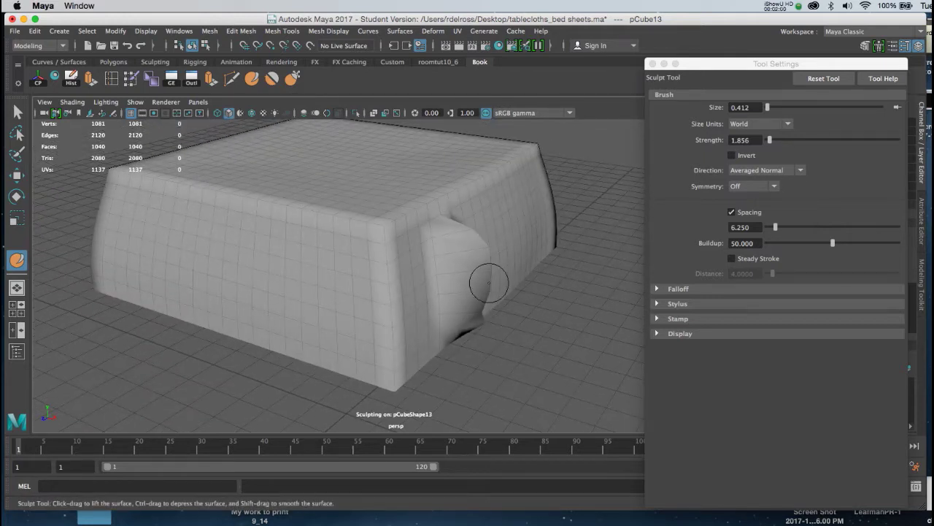
key(ctrl+z)
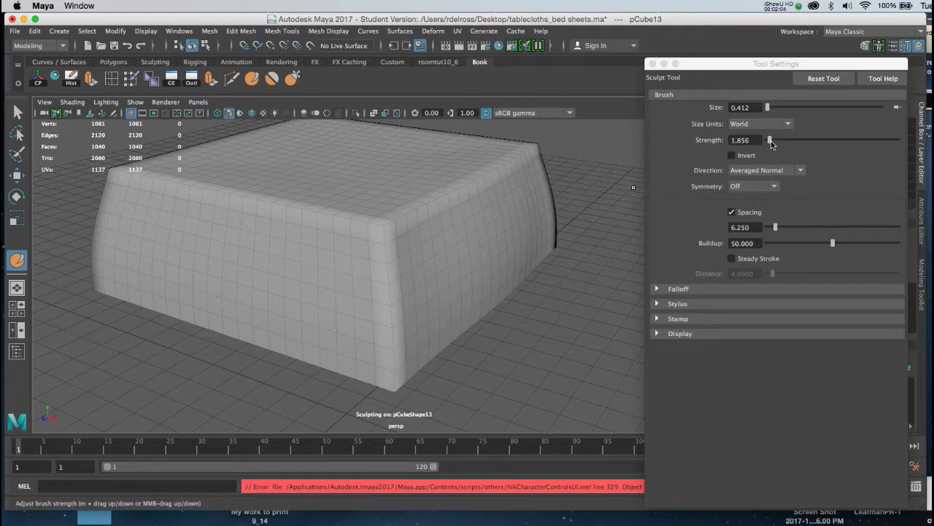
Step: Set the Sculpt Tool's brush strength to 0.5
drag(772, 141, 768, 140)
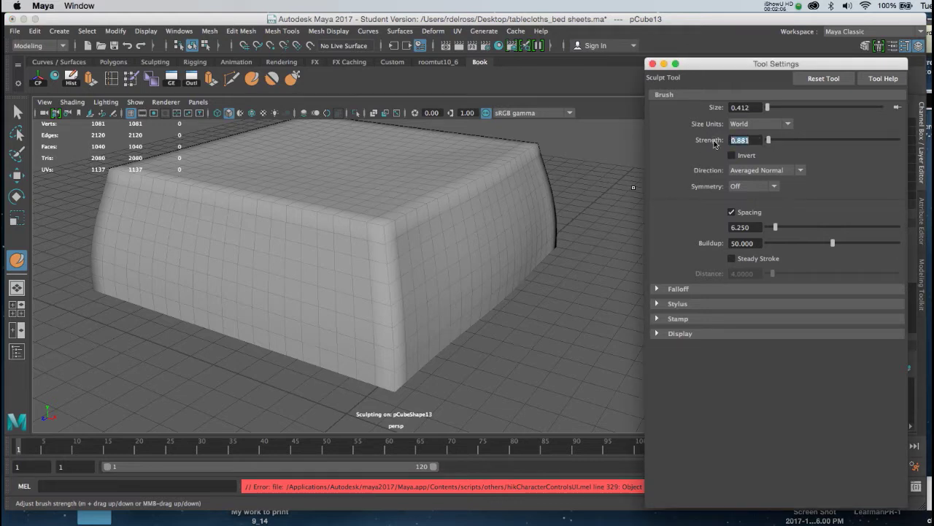
key(BackSpace)
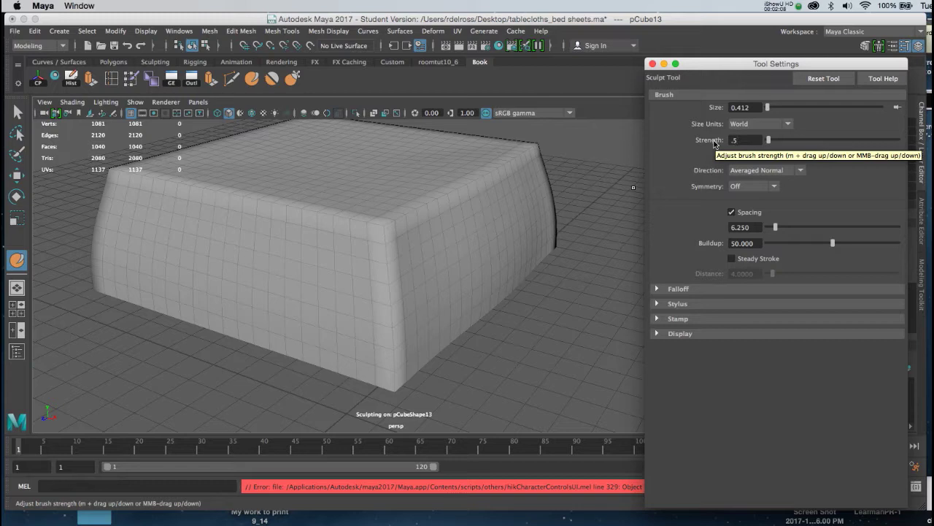
text(.5)
key(Return)
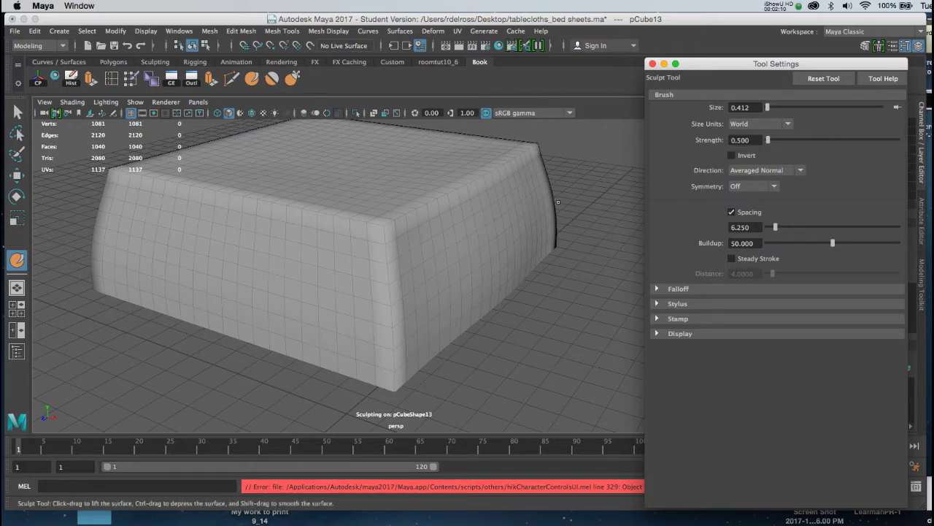
Step: Sculpt the first vertical folds down one side of the cloth and display the mesh in smooth preview
alt+drag(547, 198, 524, 233)
mouse_move(430, 246)
mouse_down()
mouse_move(443, 329)
mouse_move(455, 307)
mouse_move(393, 251)
mouse_move(405, 309)
mouse_up()
key(3)
alt+drag(408, 308, 443, 273)
alt+right_drag(443, 273, 468, 341)
alt+drag(468, 340, 484, 243)
key(1)
key(3)
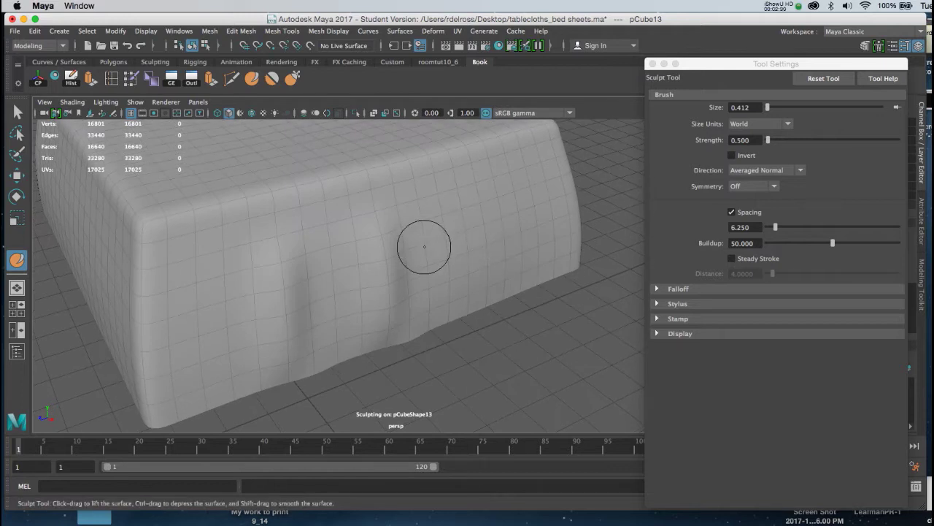
Step: Sculpt more vertical folds along the same side, out to both of its corners
drag(492, 165, 521, 317)
alt+drag(438, 235, 431, 233)
mouse_move(529, 165)
mouse_down()
mouse_move(561, 287)
mouse_move(537, 251)
mouse_up()
mouse_move(412, 233)
mouse_down()
mouse_move(398, 281)
mouse_move(406, 382)
mouse_up()
scroll(451, 376, down, 4)
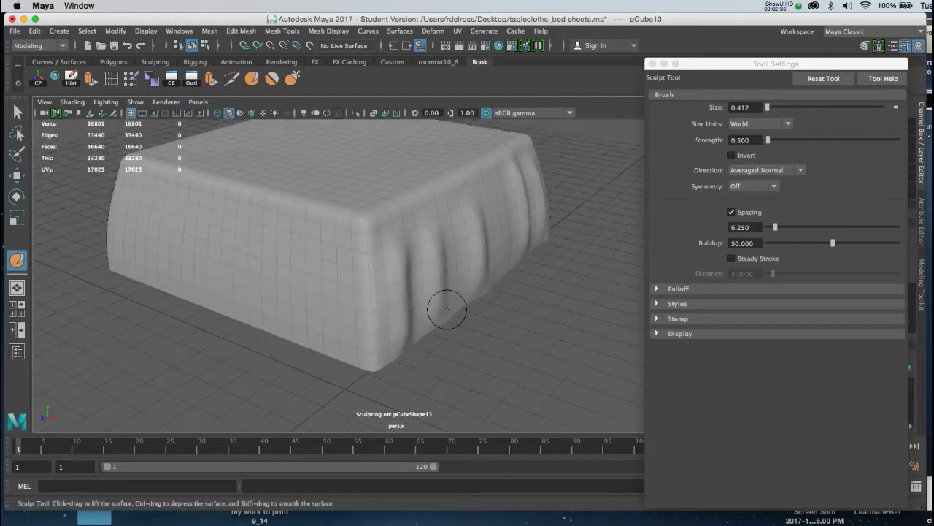
Step: Sculpt vertical folds down the cloth's remaining sides from the top edge to the hem
alt+drag(444, 312, 459, 289)
drag(443, 219, 448, 349)
drag(403, 204, 391, 286)
drag(303, 193, 308, 228)
mouse_move(337, 257)
alt+mouse_down()
mouse_move(416, 254)
mouse_move(406, 270)
mouse_move(420, 338)
alt+mouse_up()
mouse_move(460, 301)
alt+mouse_down()
mouse_move(382, 244)
mouse_move(399, 258)
mouse_move(378, 256)
mouse_move(419, 214)
alt+mouse_up()
mouse_move(379, 272)
alt+mouse_down()
mouse_move(401, 277)
mouse_move(423, 244)
alt+mouse_up()
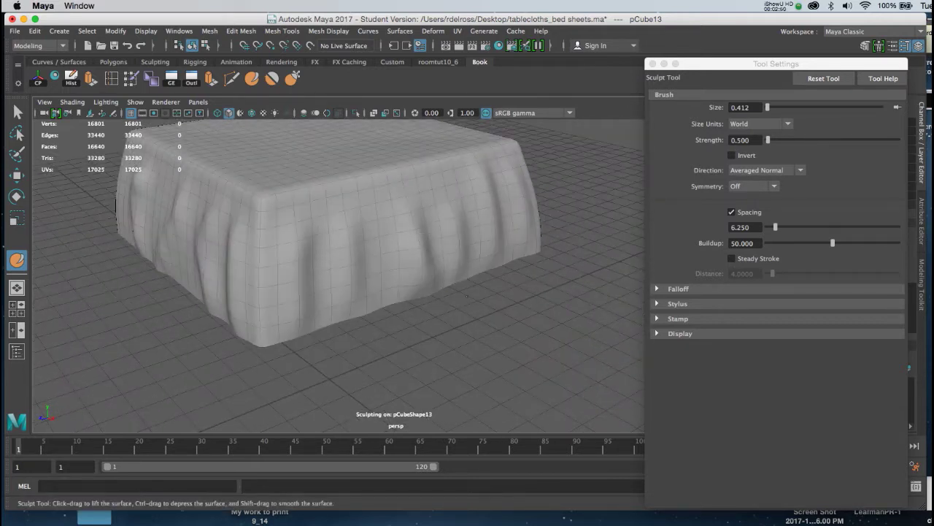
mouse_move(500, 224)
mouse_down()
mouse_move(501, 264)
mouse_move(463, 275)
mouse_move(465, 290)
mouse_up()
alt+middle_drag(466, 290, 446, 286)
alt+right_drag(446, 285, 363, 128)
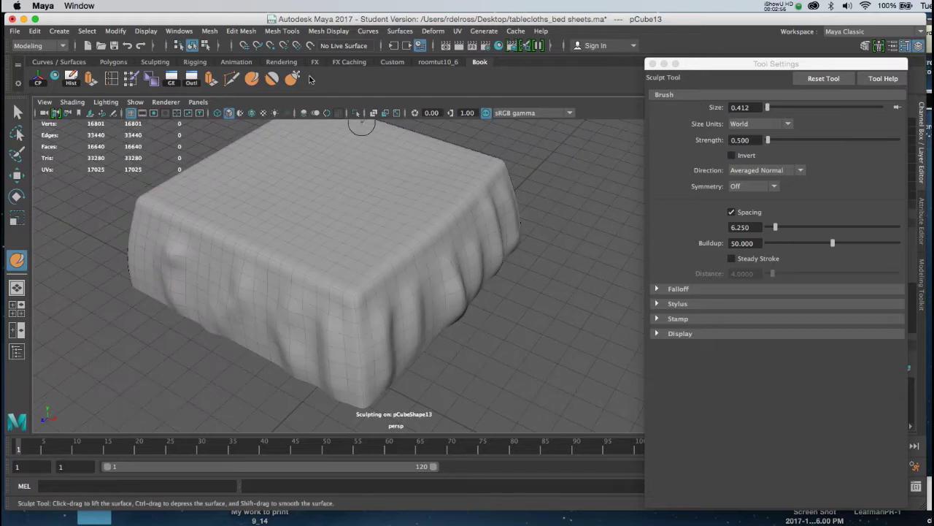
Step: Activate the Smooth Tool and set its brush strength to about 25.55
click(271, 78)
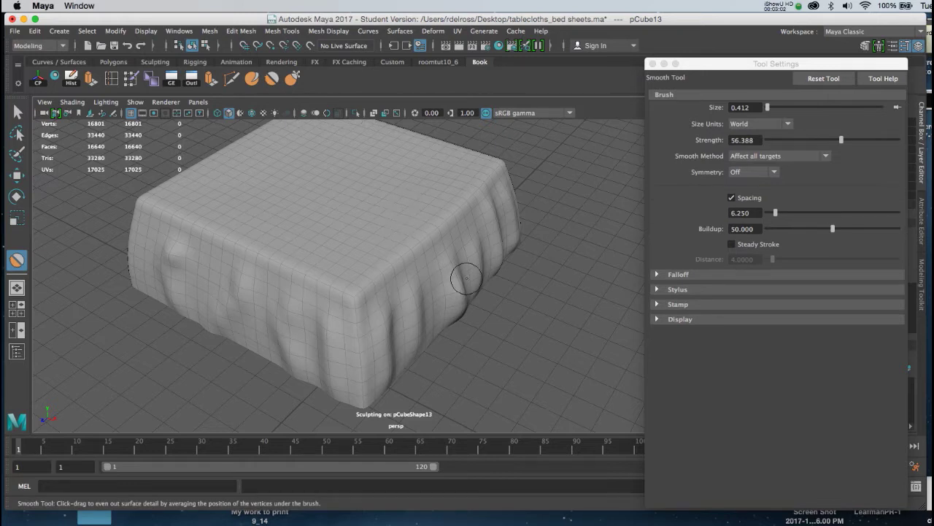
mouse_move(449, 274)
alt+mouse_down()
mouse_move(438, 256)
mouse_move(424, 260)
mouse_move(419, 230)
mouse_move(457, 262)
mouse_move(519, 257)
alt+mouse_up()
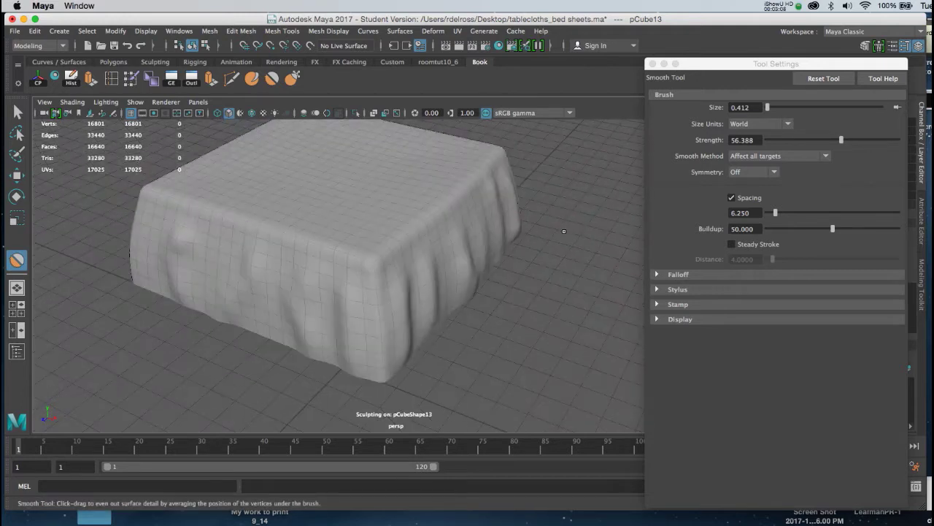
drag(745, 65, 712, 54)
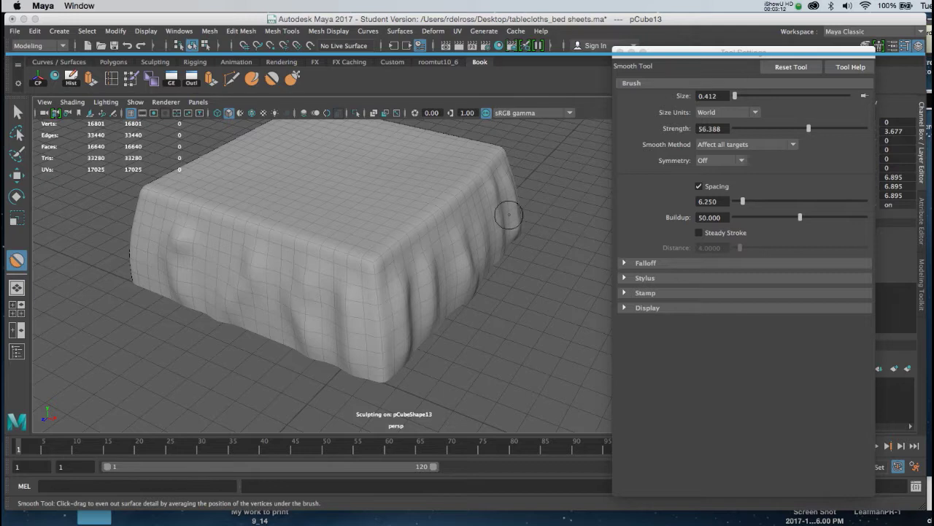
drag(808, 130, 830, 128)
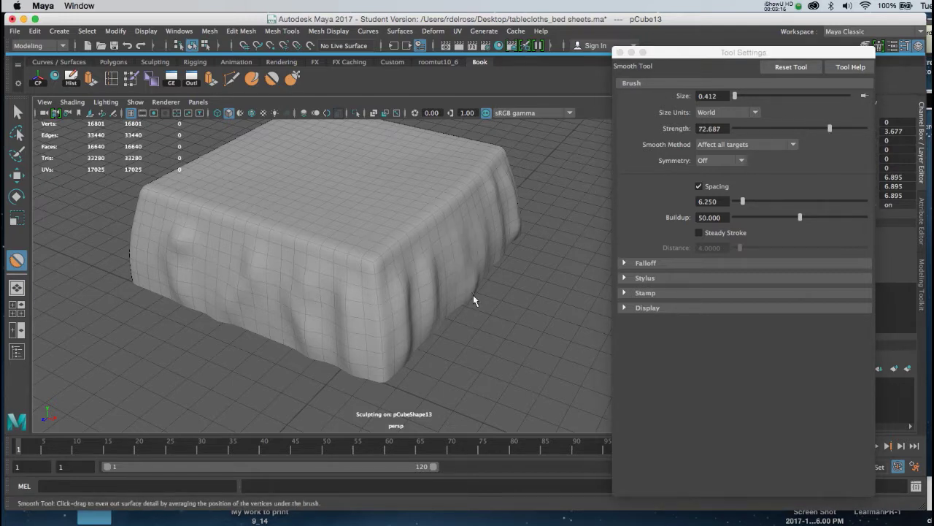
drag(830, 129, 768, 129)
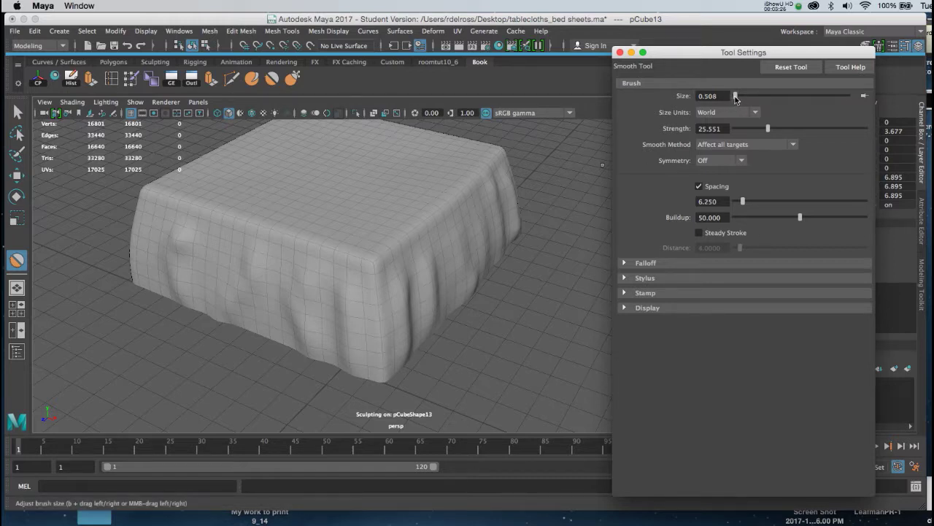
Step: Soften the folds on the cloth's sides with the Smooth Tool, adjusting the brush size to about 0.666
alt+drag(469, 236, 456, 231)
alt+right_drag(455, 231, 457, 301)
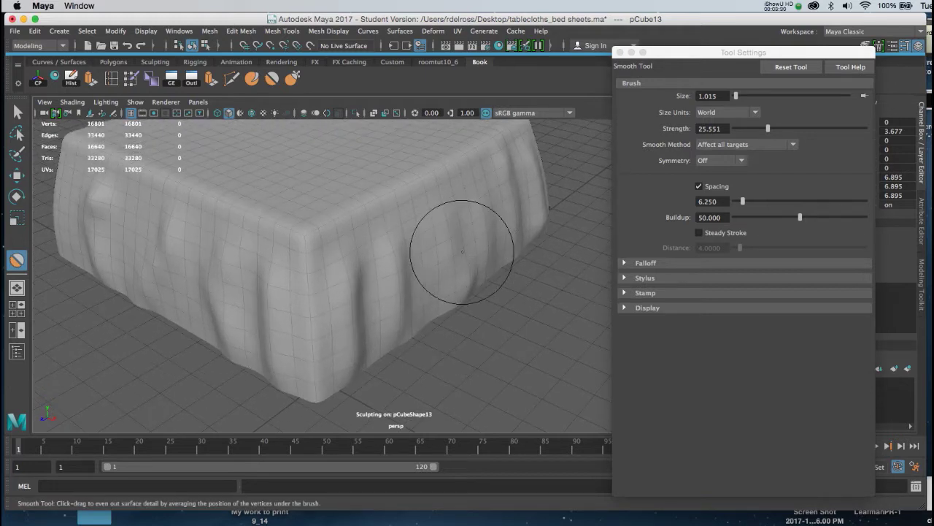
key(b)
mouse_move(465, 241)
mouse_down()
mouse_move(435, 242)
mouse_move(451, 290)
mouse_move(387, 265)
mouse_move(428, 230)
mouse_move(413, 282)
mouse_move(390, 274)
mouse_move(444, 263)
mouse_move(475, 273)
mouse_move(421, 253)
mouse_move(417, 302)
mouse_move(302, 299)
mouse_up()
key(b)
key(b)
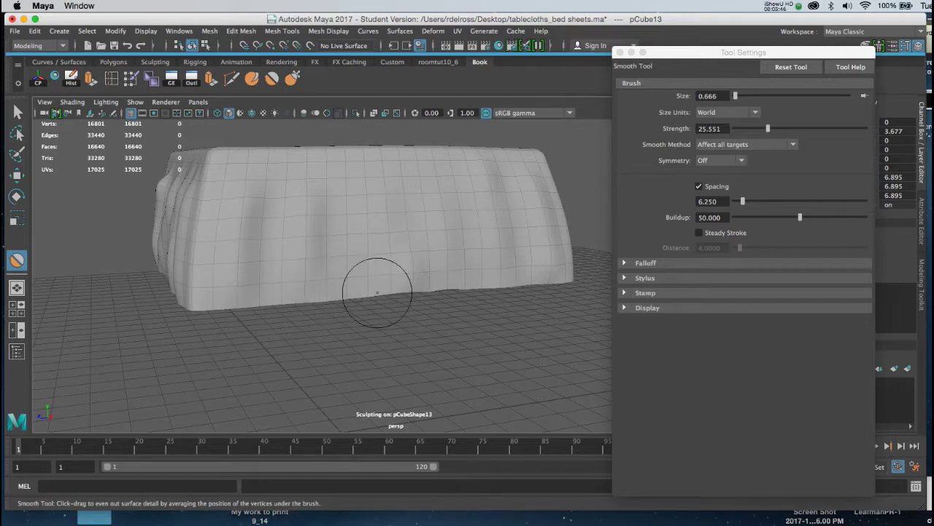
alt+drag(424, 288, 392, 267)
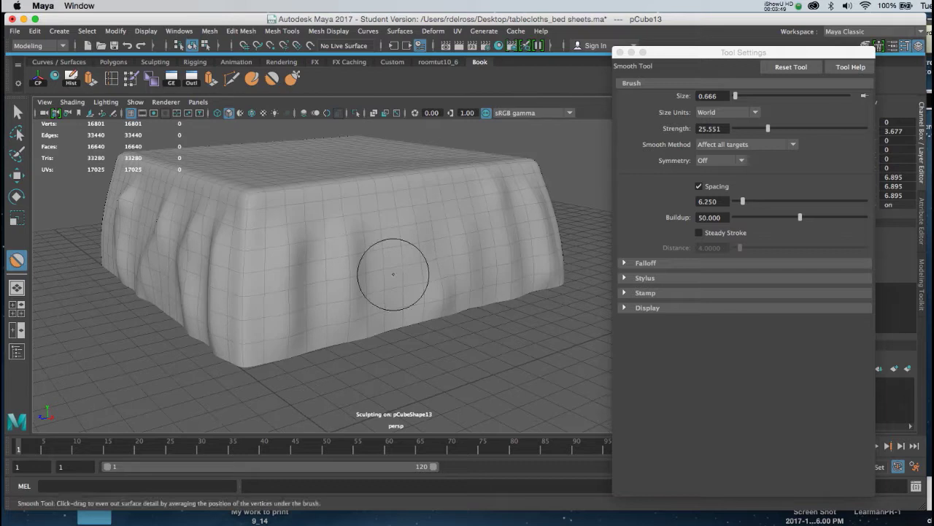
Step: Activate the Grab Tool and pull the bottom of one fold outward near the cloth's corner
click(293, 80)
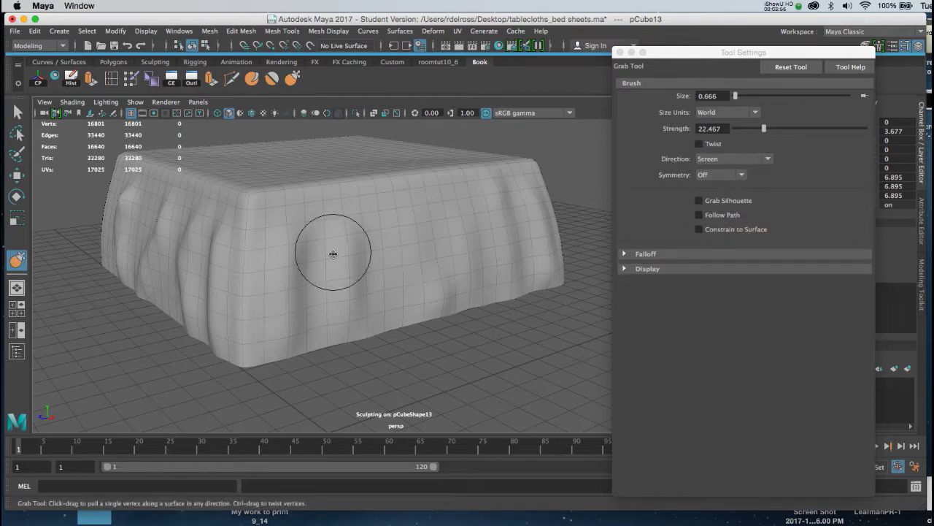
alt+drag(336, 273, 333, 244)
alt+right_drag(333, 245, 335, 286)
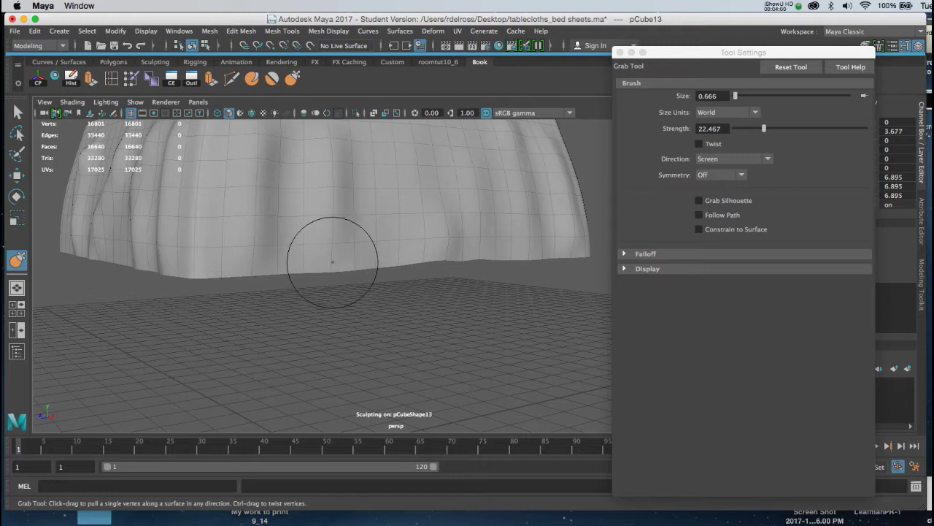
alt+drag(339, 267, 400, 286)
alt+middle_drag(400, 286, 290, 243)
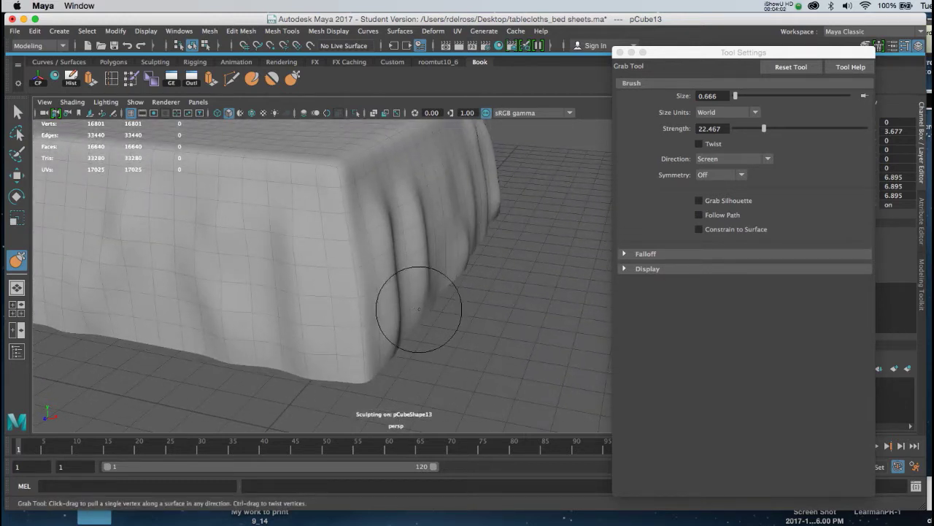
drag(446, 310, 474, 302)
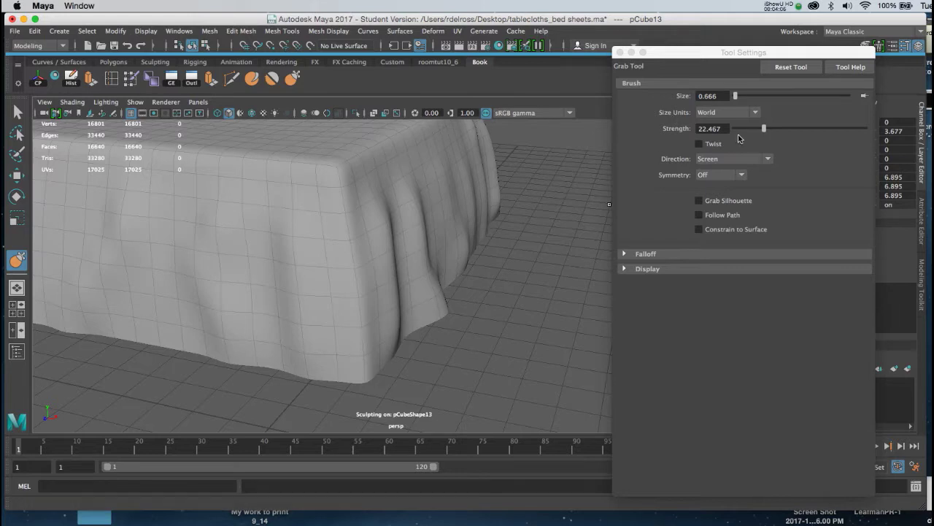
Step: Set the Grab Tool's strength to about 33.04 and pull the hem upward at a fold
drag(766, 128, 777, 128)
alt+drag(538, 271, 508, 224)
mouse_move(438, 258)
alt+mouse_down()
mouse_move(394, 256)
mouse_move(344, 292)
mouse_move(298, 254)
mouse_move(240, 241)
alt+mouse_up()
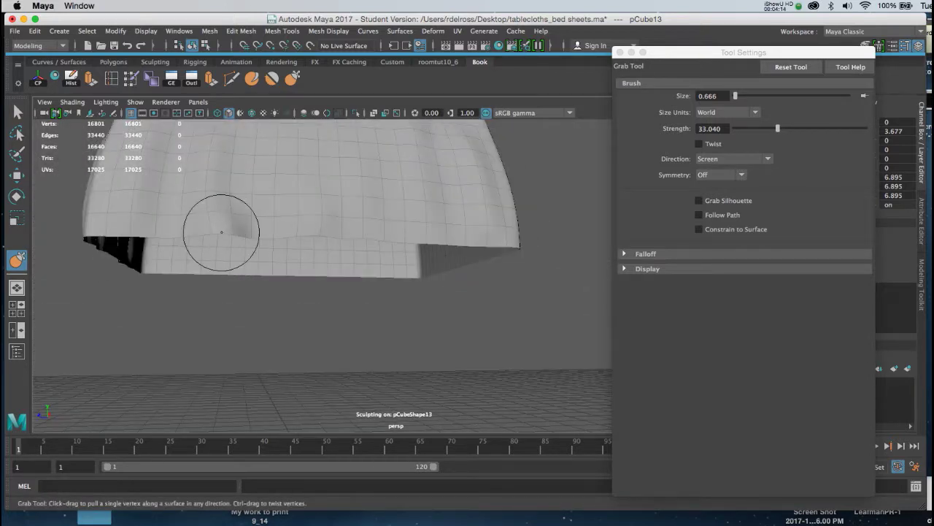
drag(201, 212, 201, 187)
mouse_move(236, 248)
alt+mouse_down()
mouse_move(307, 267)
mouse_move(358, 332)
alt+mouse_up()
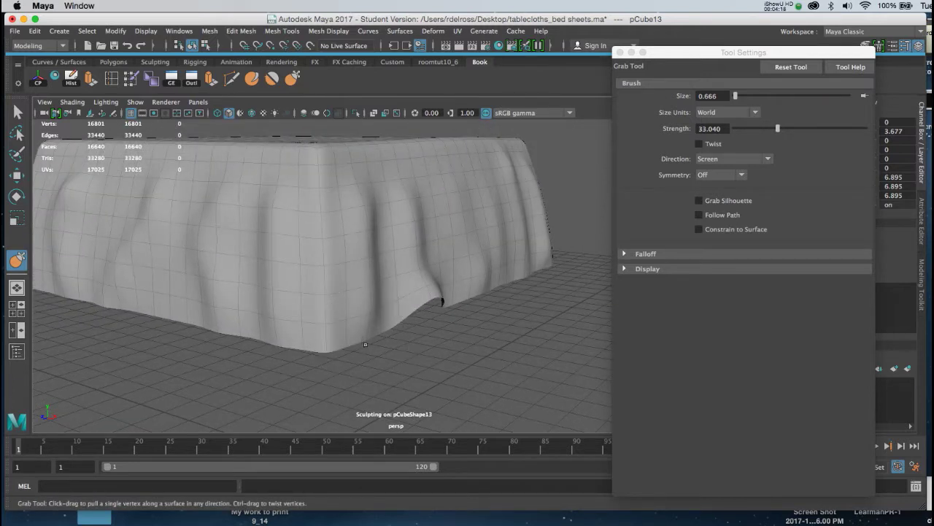
mouse_move(442, 302)
alt+mouse_down()
mouse_move(380, 321)
mouse_move(396, 333)
mouse_move(415, 325)
mouse_move(397, 336)
alt+mouse_up()
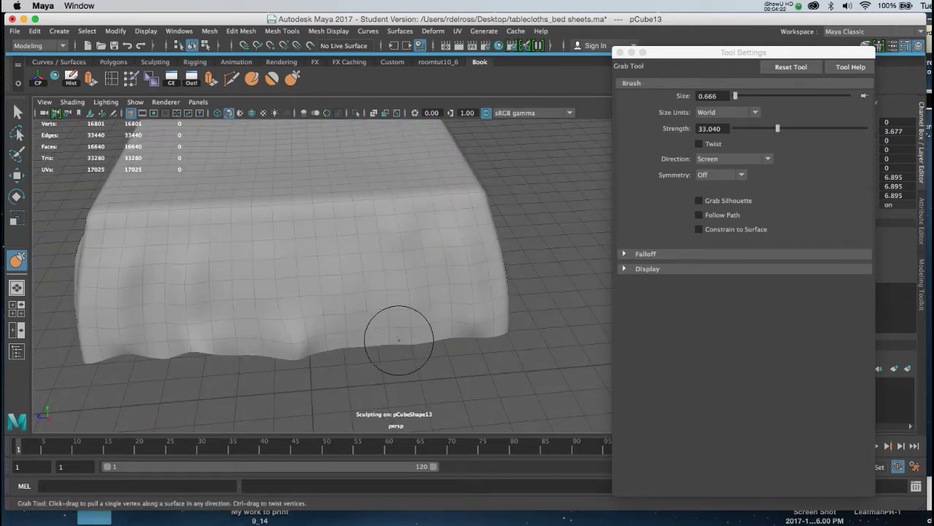
alt+right_drag(397, 336, 298, 282)
mouse_move(299, 282)
alt+mouse_down()
mouse_move(427, 260)
mouse_move(377, 260)
mouse_move(415, 256)
alt+mouse_up()
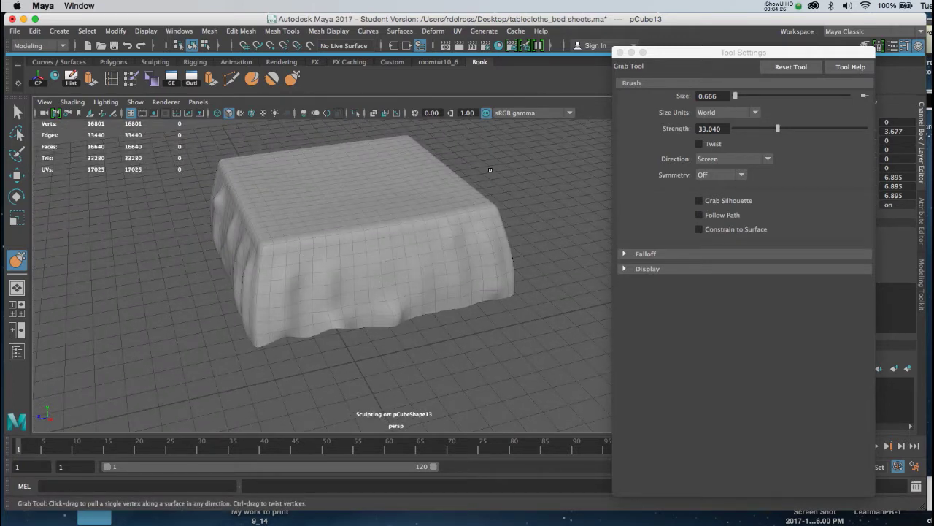